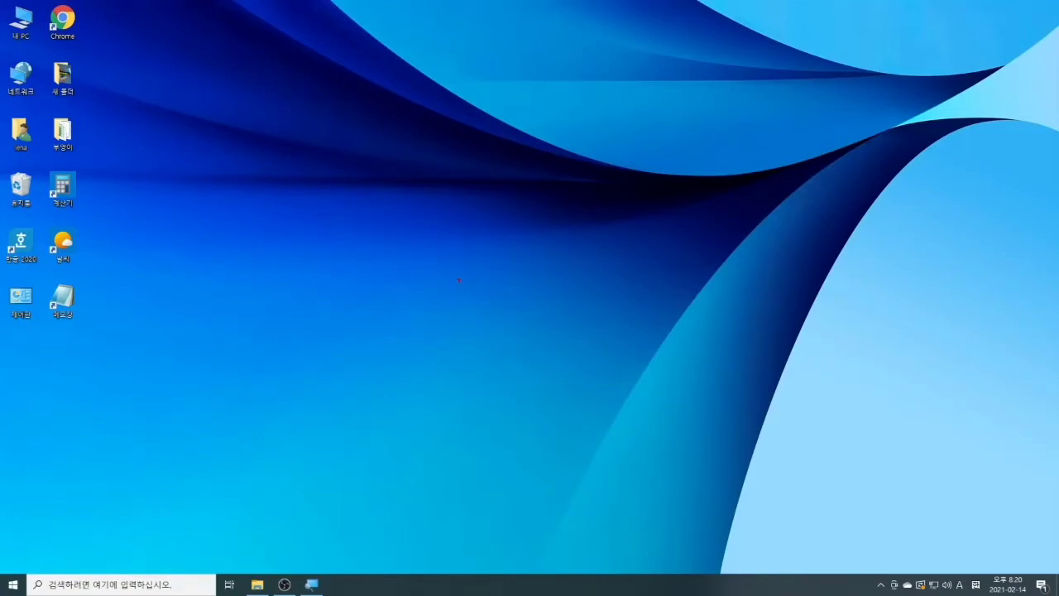
Annotate the middle of the desktop and the 계산기, 날씨, 메모장 and 부엉이 icons with red pen marks, and clear the marks.
{"action": "mouse_move", "coordinate": [459, 280]}
{"action": "left_mouse_down"}
{"action": "mouse_move", "coordinate": [459, 316]}
{"action": "mouse_move", "coordinate": [431, 294]}
{"action": "left_mouse_up"}
{"action": "left_click_drag", "start_coordinate": [478, 267], "coordinate": [485, 303]}
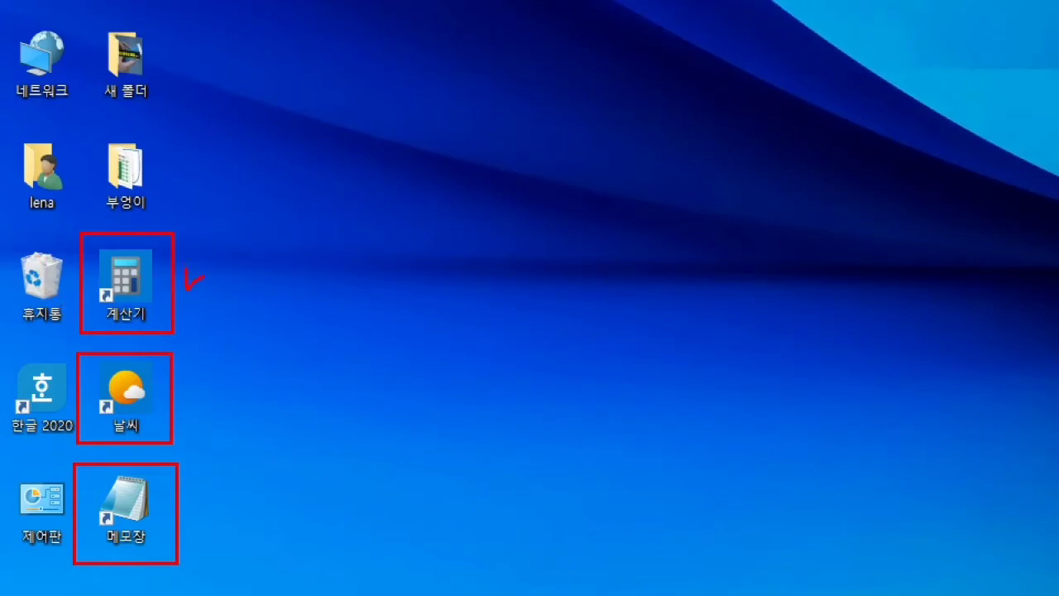
{"action": "left_click_drag", "start_coordinate": [202, 277], "coordinate": [214, 267]}
{"action": "mouse_move", "coordinate": [190, 379]}
{"action": "left_mouse_down"}
{"action": "mouse_move", "coordinate": [195, 404]}
{"action": "mouse_move", "coordinate": [207, 378]}
{"action": "left_mouse_up"}
{"action": "left_click_drag", "start_coordinate": [197, 492], "coordinate": [214, 487]}
{"action": "left_click_drag", "start_coordinate": [179, 171], "coordinate": [193, 159]}
{"action": "key", "text": "Escape"}
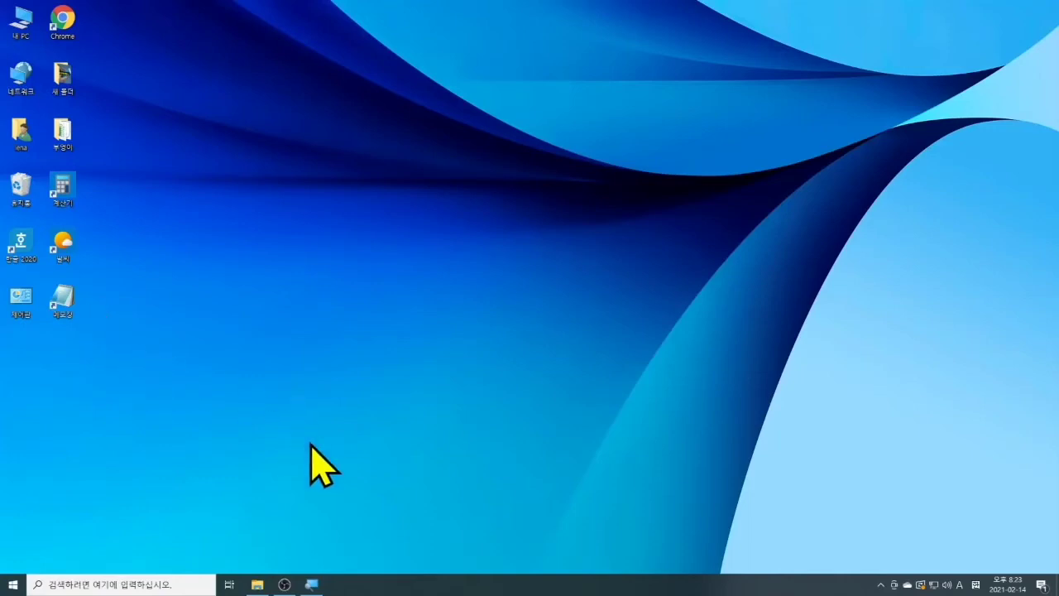
Draw a circled 1 on the desktop background, mark the icon column and the area above the Start button, and clear the annotations.
{"action": "mouse_move", "coordinate": [380, 240]}
{"action": "left_mouse_down"}
{"action": "mouse_move", "coordinate": [376, 303]}
{"action": "mouse_move", "coordinate": [349, 253]}
{"action": "mouse_move", "coordinate": [401, 306]}
{"action": "left_mouse_up"}
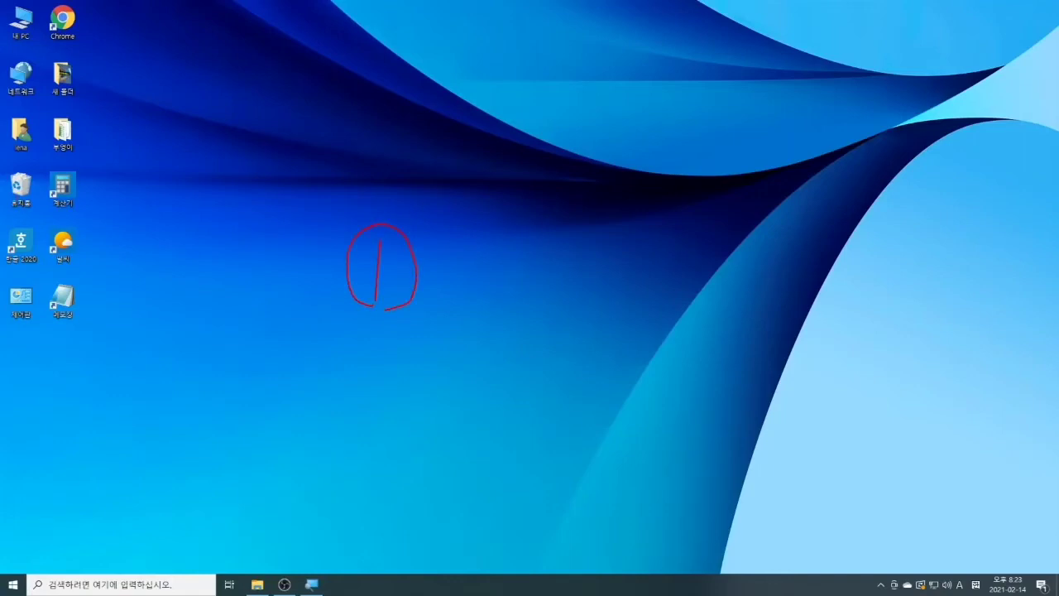
{"action": "mouse_move", "coordinate": [18, 190]}
{"action": "left_mouse_down"}
{"action": "mouse_move", "coordinate": [36, 217]}
{"action": "mouse_move", "coordinate": [19, 233]}
{"action": "left_mouse_up"}
{"action": "mouse_move", "coordinate": [37, 527]}
{"action": "left_mouse_down"}
{"action": "mouse_move", "coordinate": [20, 571]}
{"action": "mouse_move", "coordinate": [31, 563]}
{"action": "left_mouse_up"}
{"action": "mouse_move", "coordinate": [35, 490]}
{"action": "left_mouse_down"}
{"action": "mouse_move", "coordinate": [50, 520]}
{"action": "mouse_move", "coordinate": [19, 513]}
{"action": "mouse_move", "coordinate": [37, 482]}
{"action": "mouse_move", "coordinate": [60, 515]}
{"action": "mouse_move", "coordinate": [48, 526]}
{"action": "left_mouse_up"}
{"action": "key", "text": "Escape"}
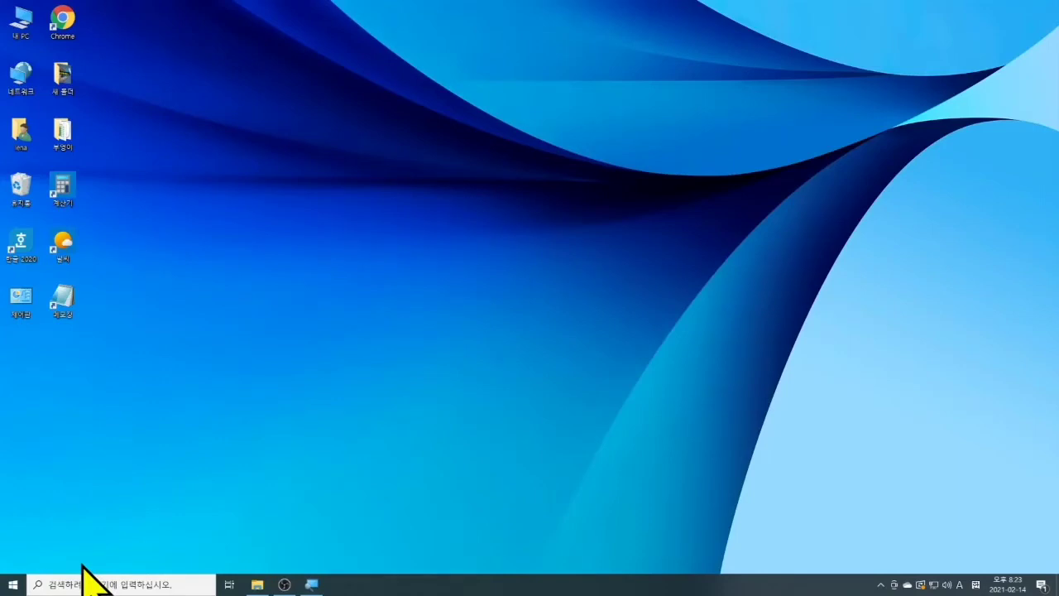
Frame the entire taskbar with a red annotation rectangle, add a short stroke just above it, and clear the annotations.
{"action": "key", "text": "ctrl+2"}
{"action": "left_click_drag", "start_coordinate": [1, 564], "coordinate": [1058, 594]}
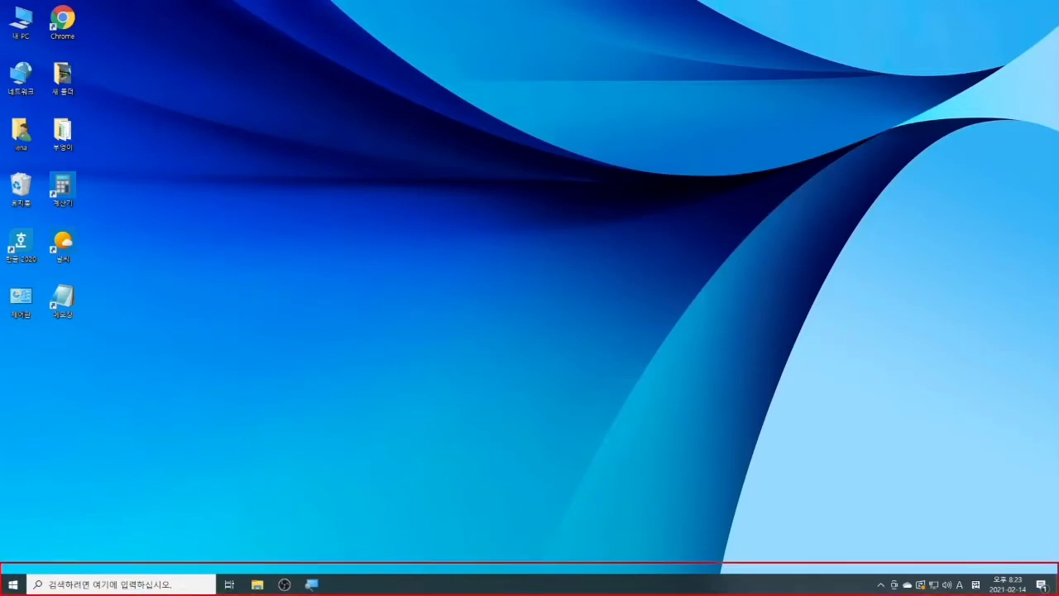
{"action": "mouse_move", "coordinate": [434, 546]}
{"action": "left_mouse_down"}
{"action": "mouse_move", "coordinate": [442, 574]}
{"action": "mouse_move", "coordinate": [455, 547]}
{"action": "left_mouse_up"}
{"action": "key", "text": "Escape"}
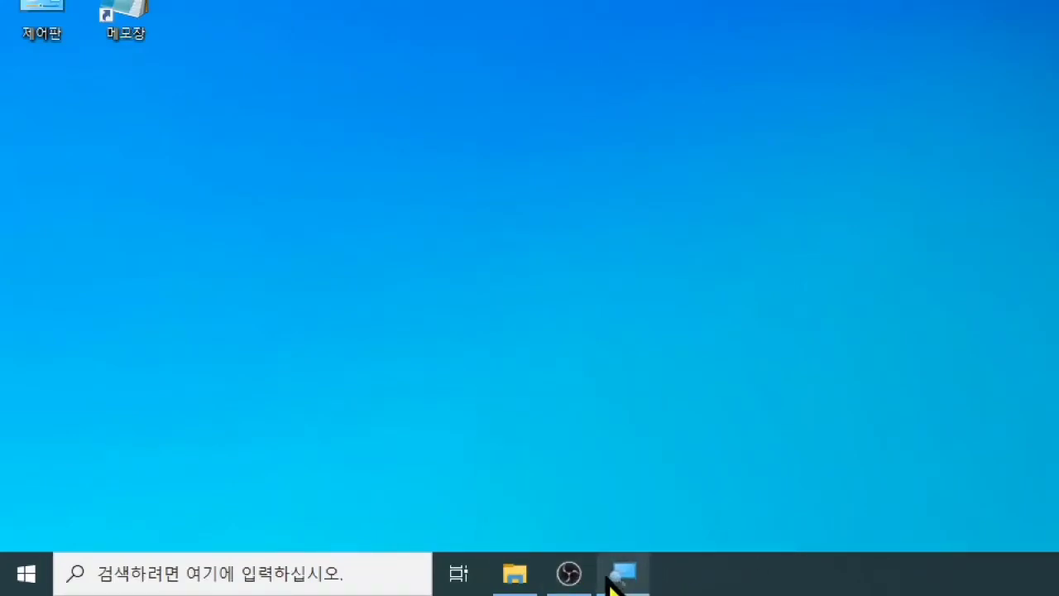
Open the Start menu and check-mark 메모장, 캡처 도구, OBS Studio, Microsoft Store, Microsoft Edge, Adobe Photoshop 2020, Adobe Premiere Pro 2020, Battle.net and Calendar.
{"action": "mouse_move", "coordinate": [644, 583]}
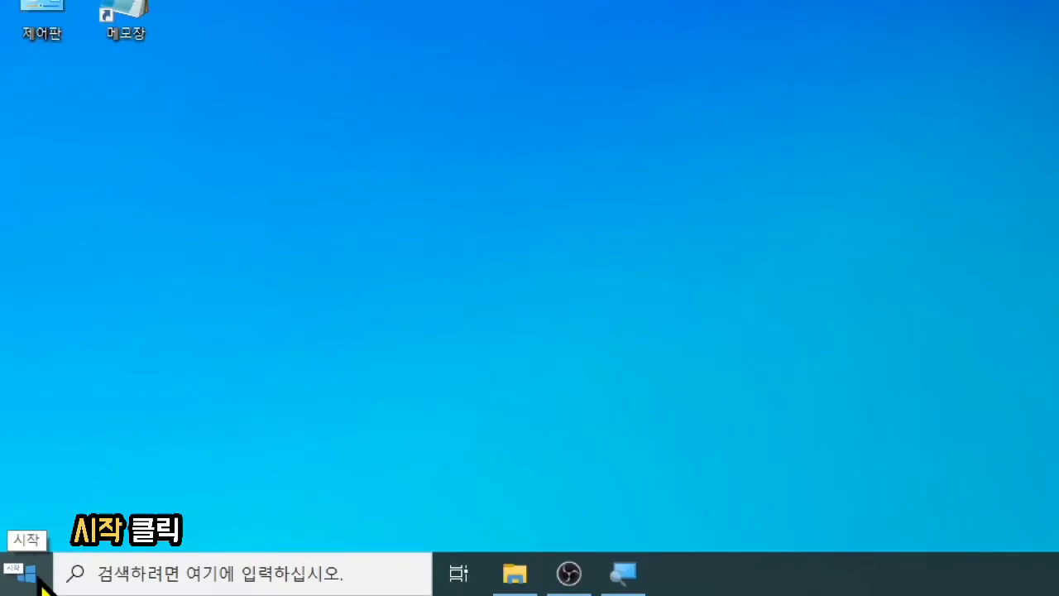
{"action": "left_click", "coordinate": [37, 578]}
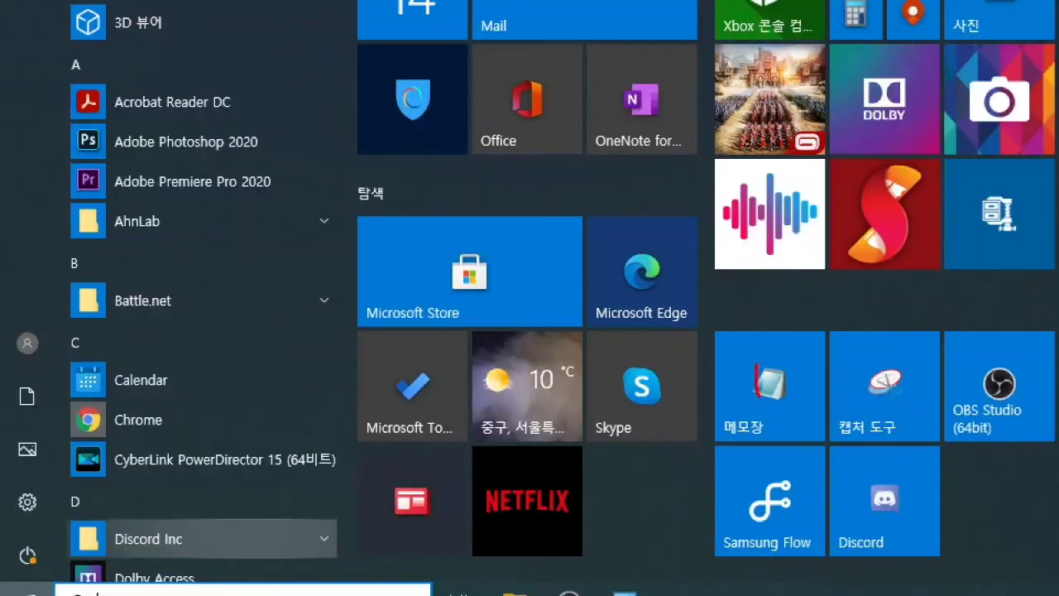
{"action": "left_click_drag", "start_coordinate": [757, 396], "coordinate": [785, 362]}
{"action": "mouse_move", "coordinate": [876, 367]}
{"action": "left_mouse_down"}
{"action": "mouse_move", "coordinate": [883, 395]}
{"action": "mouse_move", "coordinate": [904, 370]}
{"action": "left_mouse_up"}
{"action": "mouse_move", "coordinate": [991, 365]}
{"action": "left_mouse_down"}
{"action": "mouse_move", "coordinate": [994, 380]}
{"action": "mouse_move", "coordinate": [1011, 354]}
{"action": "left_mouse_up"}
{"action": "left_click_drag", "start_coordinate": [412, 238], "coordinate": [441, 227]}
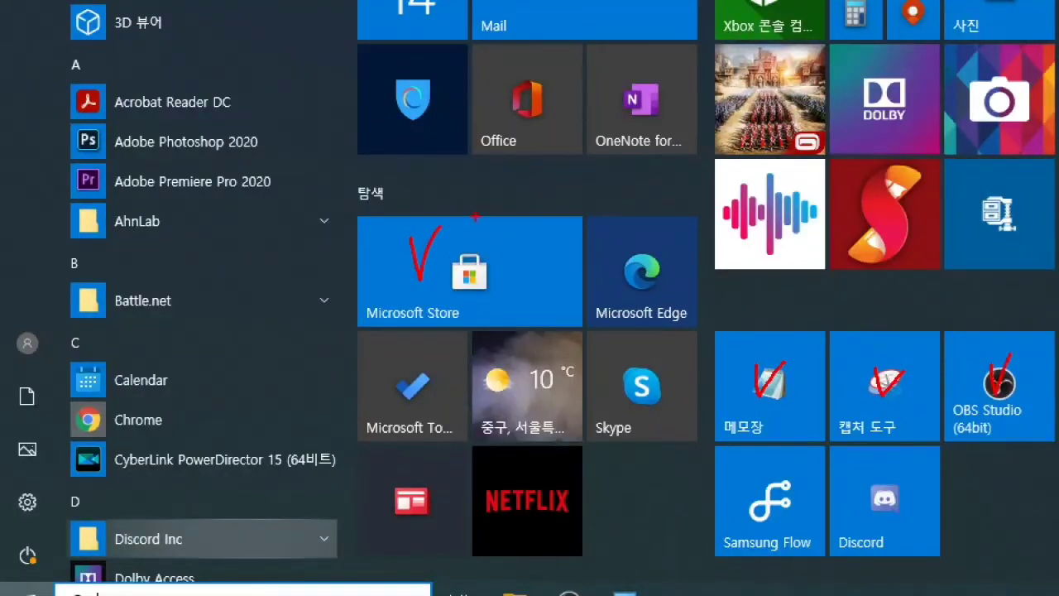
{"action": "mouse_move", "coordinate": [660, 254]}
{"action": "left_mouse_down"}
{"action": "mouse_move", "coordinate": [674, 288]}
{"action": "mouse_move", "coordinate": [702, 240]}
{"action": "left_mouse_up"}
{"action": "left_click_drag", "start_coordinate": [140, 146], "coordinate": [163, 141]}
{"action": "left_click_drag", "start_coordinate": [193, 179], "coordinate": [212, 179]}
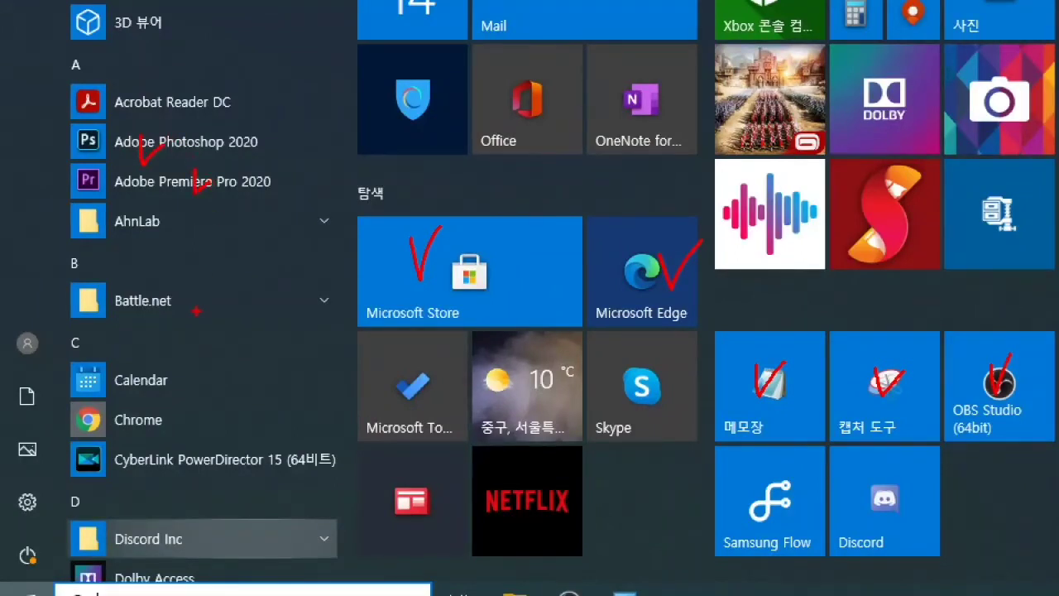
{"action": "left_click_drag", "start_coordinate": [196, 311], "coordinate": [223, 306]}
{"action": "mouse_move", "coordinate": [207, 367]}
{"action": "left_mouse_down"}
{"action": "mouse_move", "coordinate": [212, 389]}
{"action": "mouse_move", "coordinate": [231, 371]}
{"action": "mouse_move", "coordinate": [223, 397]}
{"action": "left_mouse_up"}
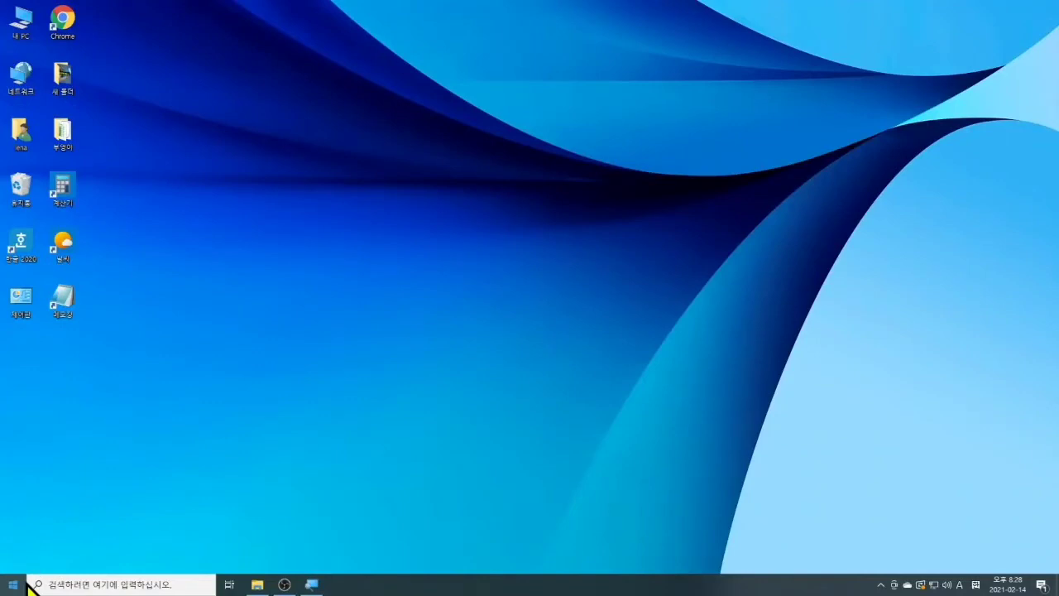
Open the Start menu and examine the full alphabetical list of installed apps, from the English entries through the Korean ones.
{"action": "left_click", "coordinate": [13, 584]}
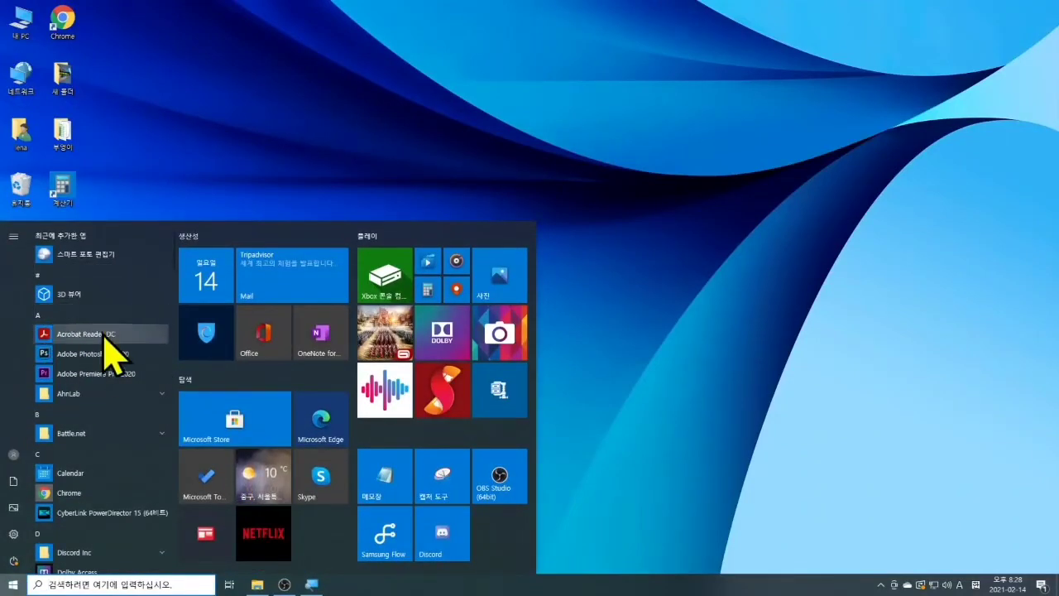
{"action": "scroll", "coordinate": [103, 335], "scroll_direction": "down", "scroll_amount": 8}
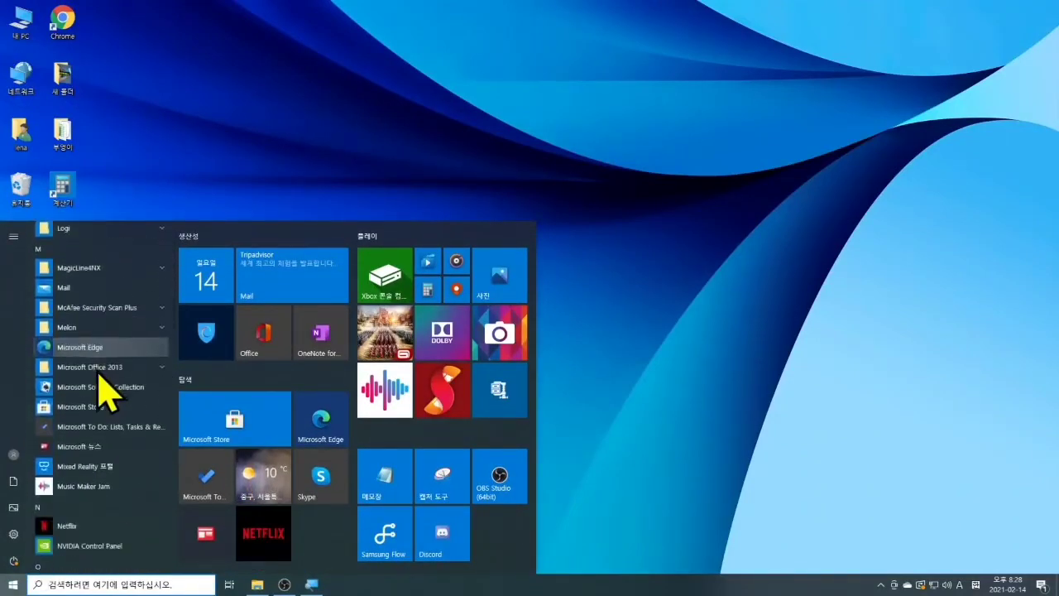
{"action": "scroll", "coordinate": [98, 378], "scroll_direction": "down", "scroll_amount": 12}
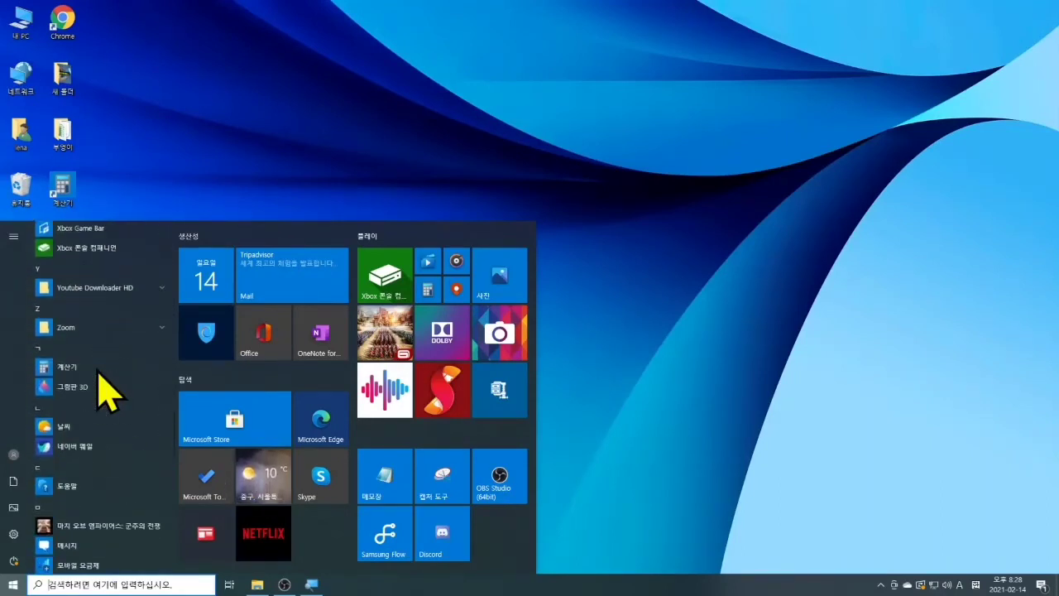
{"action": "scroll", "coordinate": [106, 396], "scroll_direction": "down", "scroll_amount": 10}
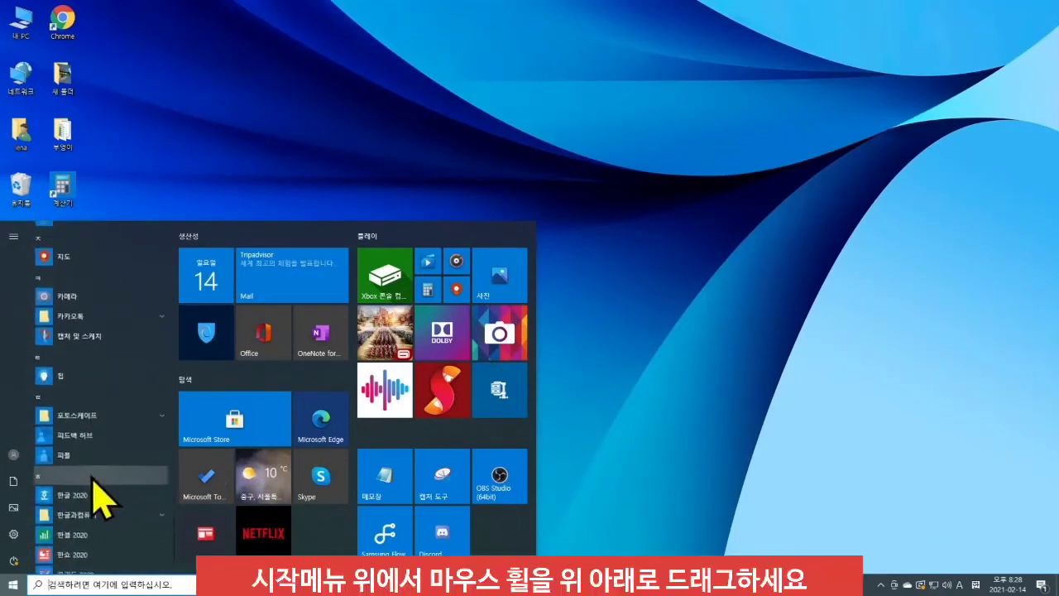
{"action": "scroll", "coordinate": [92, 497], "scroll_direction": "up", "scroll_amount": 6}
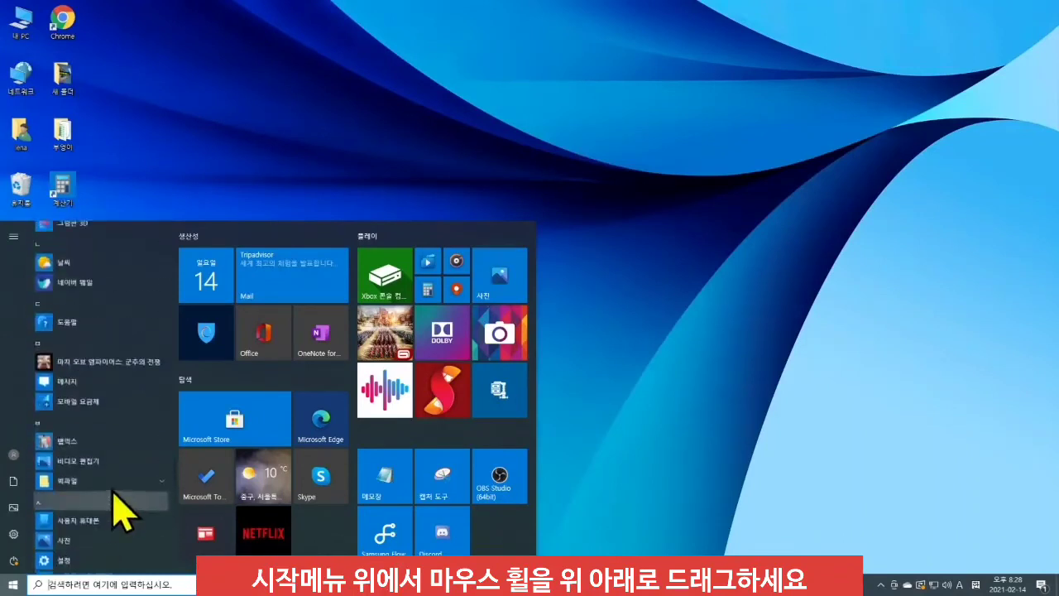
{"action": "scroll", "coordinate": [113, 492], "scroll_direction": "up", "scroll_amount": 15}
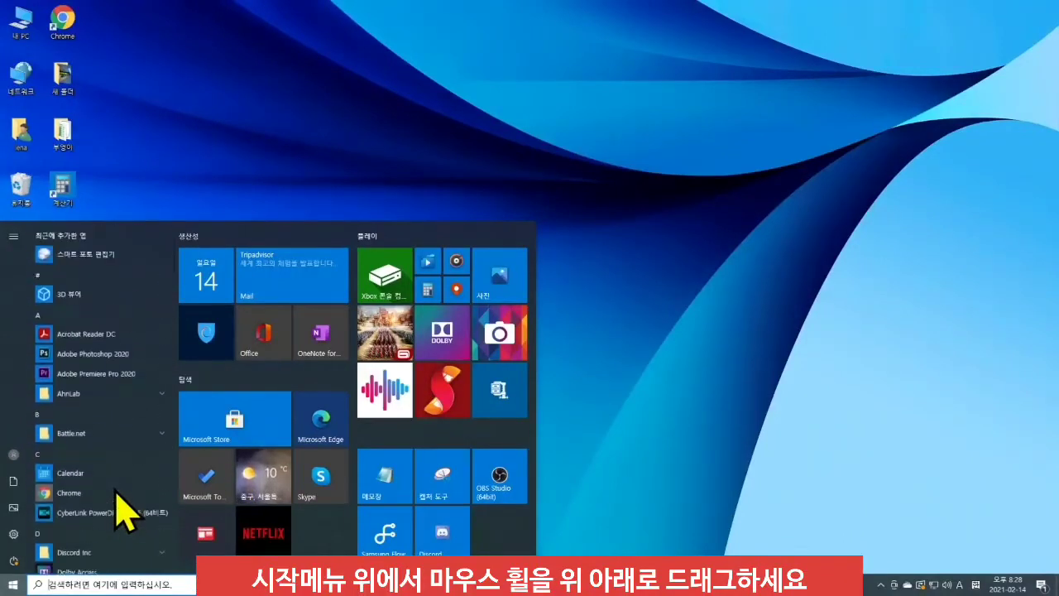
{"action": "scroll", "coordinate": [106, 447], "scroll_direction": "down", "scroll_amount": 12}
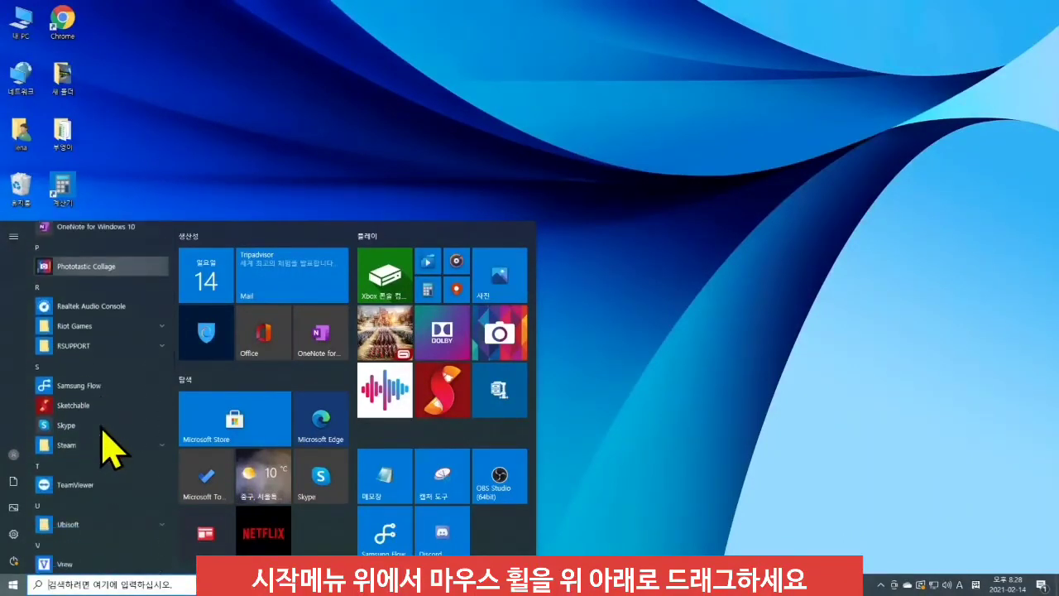
{"action": "scroll", "coordinate": [102, 429], "scroll_direction": "down", "scroll_amount": 15}
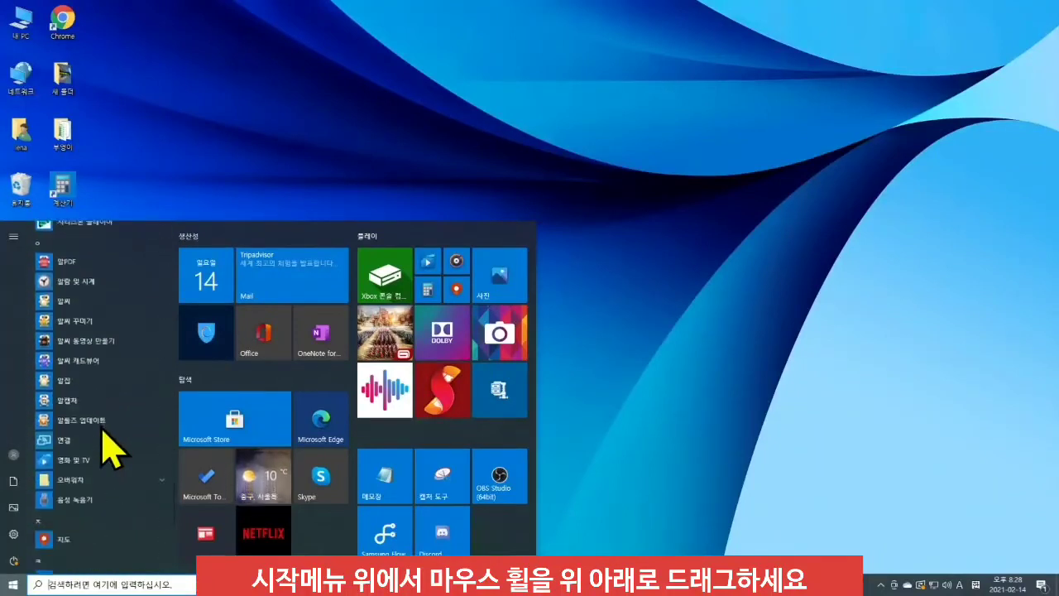
{"action": "scroll", "coordinate": [102, 429], "scroll_direction": "down", "scroll_amount": 6}
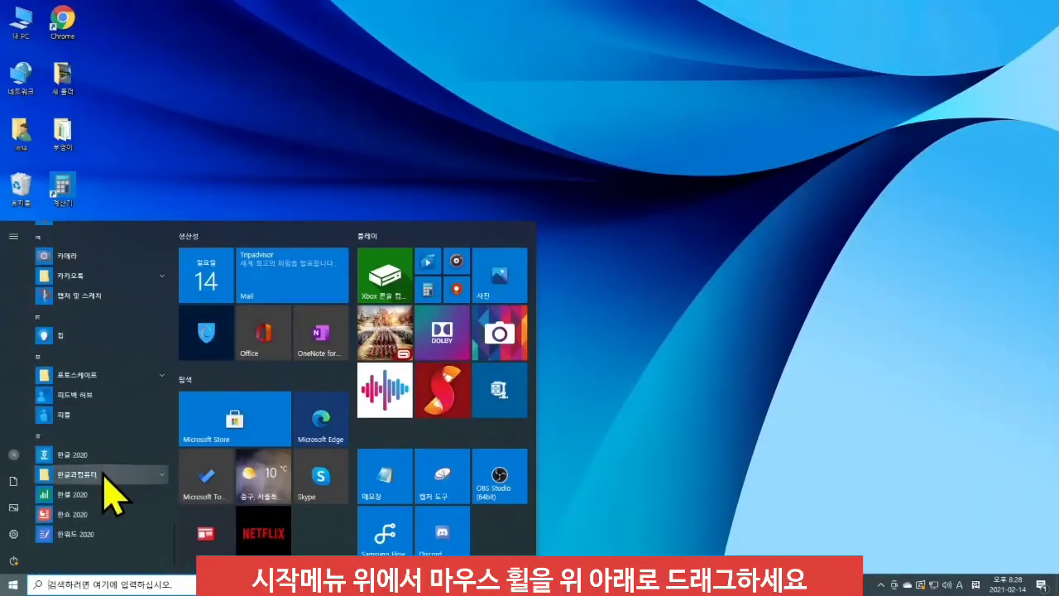
{"action": "scroll", "coordinate": [104, 475], "scroll_direction": "up", "scroll_amount": 12}
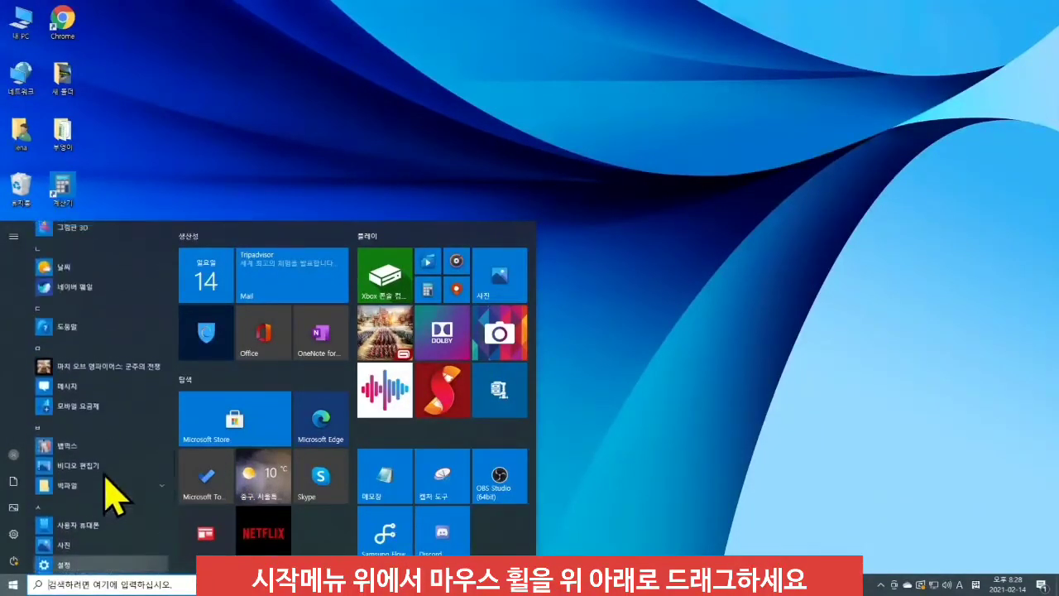
{"action": "scroll", "coordinate": [116, 495], "scroll_direction": "up", "scroll_amount": 10}
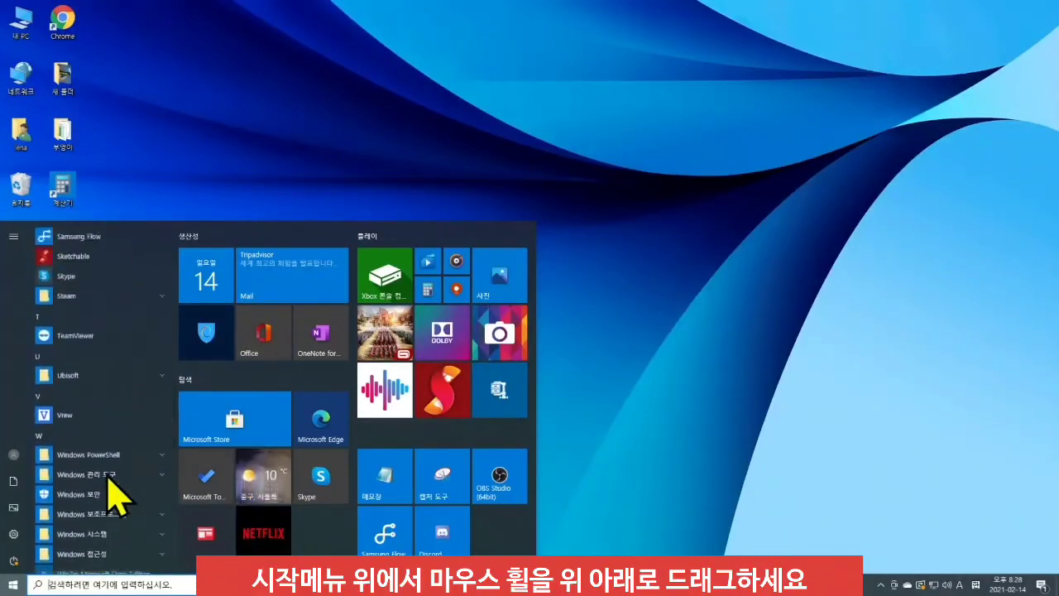
{"action": "scroll", "coordinate": [116, 495], "scroll_direction": "up", "scroll_amount": 5}
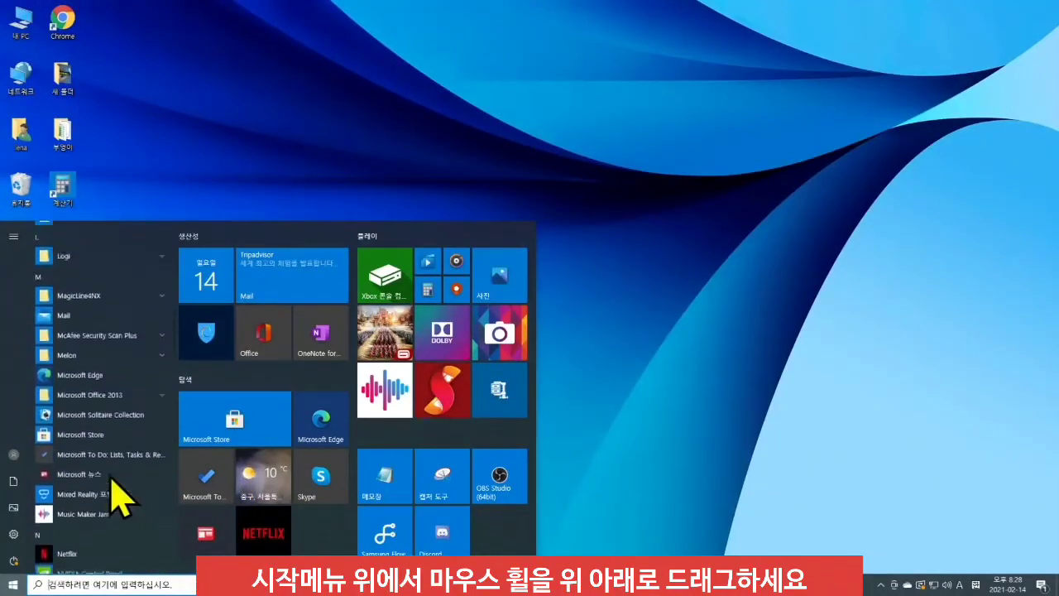
{"action": "scroll", "coordinate": [115, 495], "scroll_direction": "up", "scroll_amount": 1}
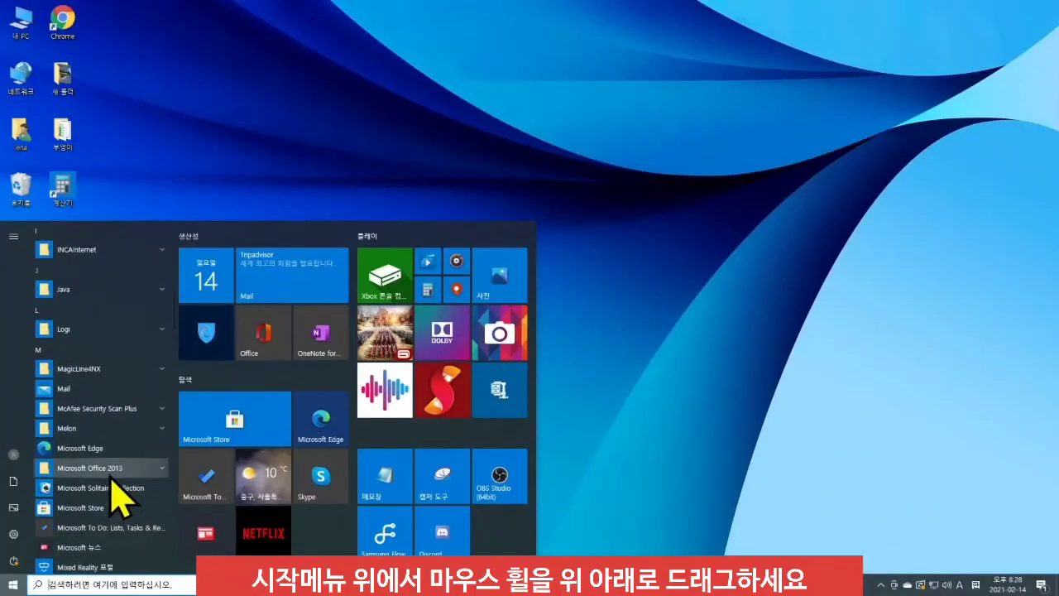
{"action": "scroll", "coordinate": [112, 487], "scroll_direction": "down", "scroll_amount": 5}
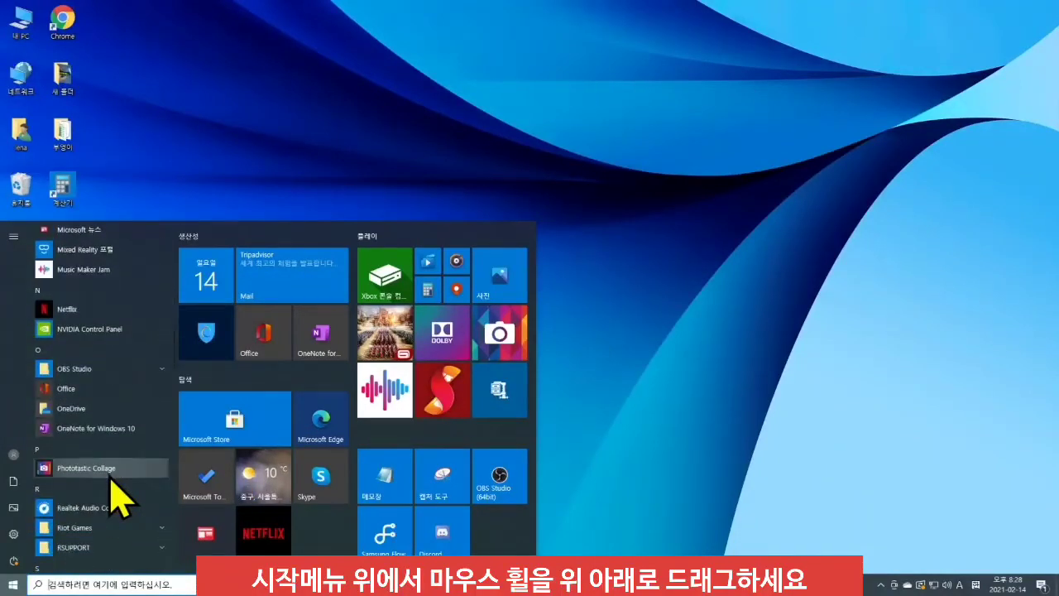
{"action": "scroll", "coordinate": [111, 485], "scroll_direction": "down", "scroll_amount": 4}
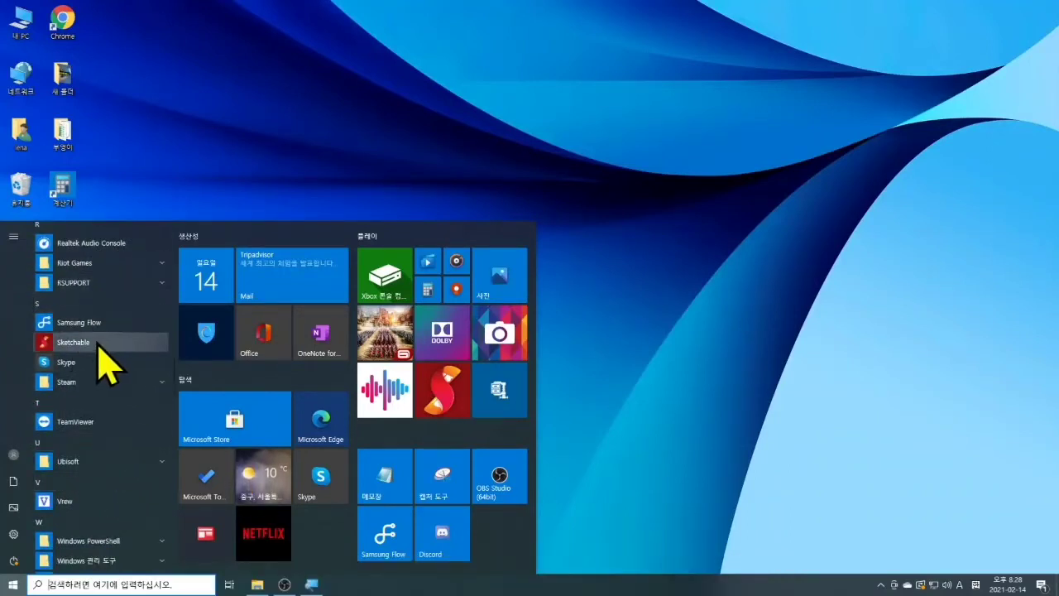
{"action": "scroll", "coordinate": [107, 456], "scroll_direction": "down", "scroll_amount": 5}
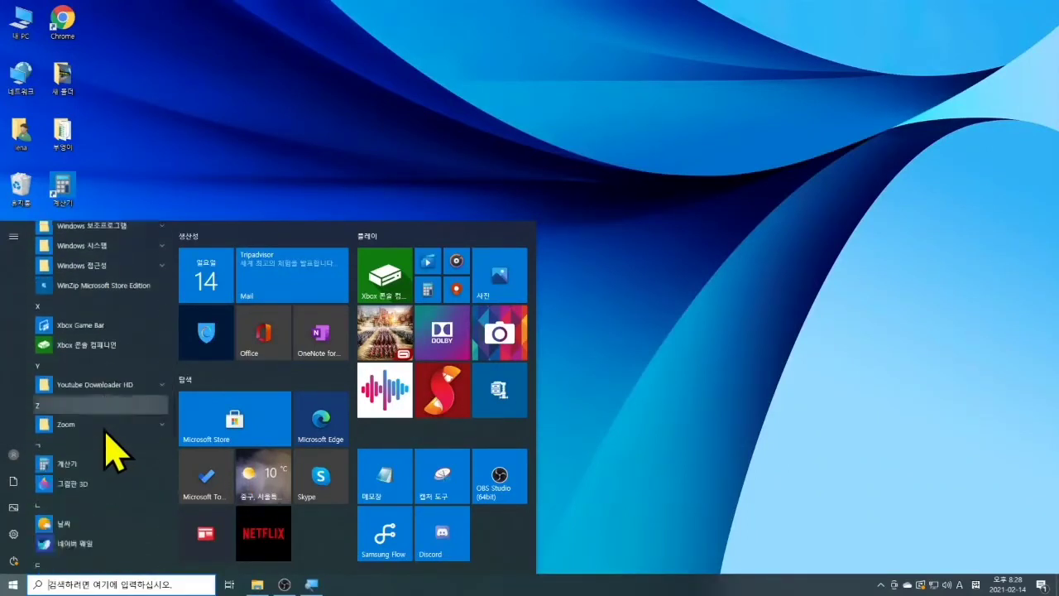
{"action": "scroll", "coordinate": [105, 430], "scroll_direction": "down", "scroll_amount": 5}
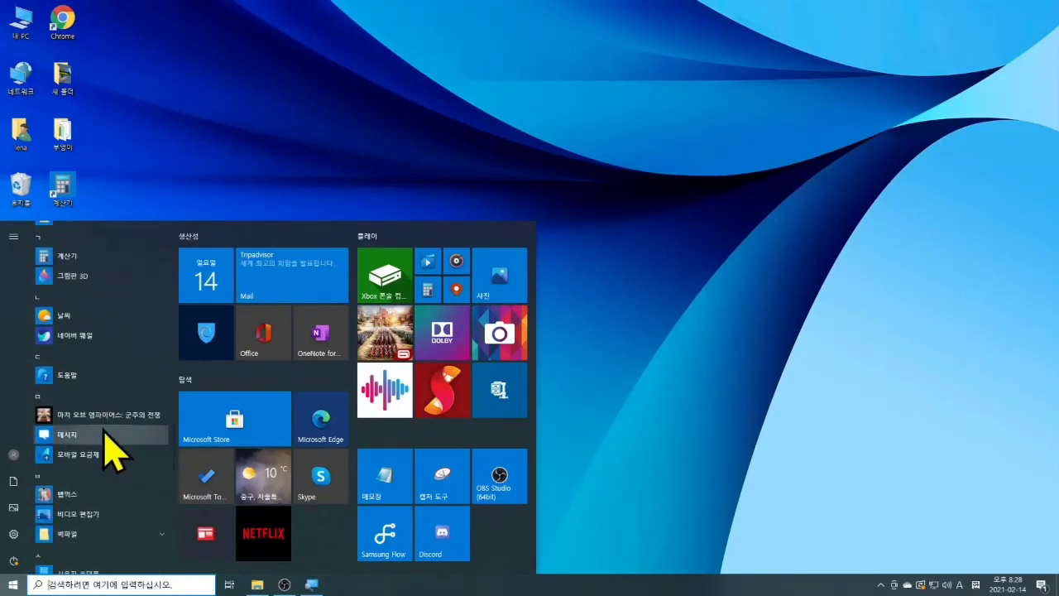
{"action": "scroll", "coordinate": [105, 451], "scroll_direction": "down", "scroll_amount": 2}
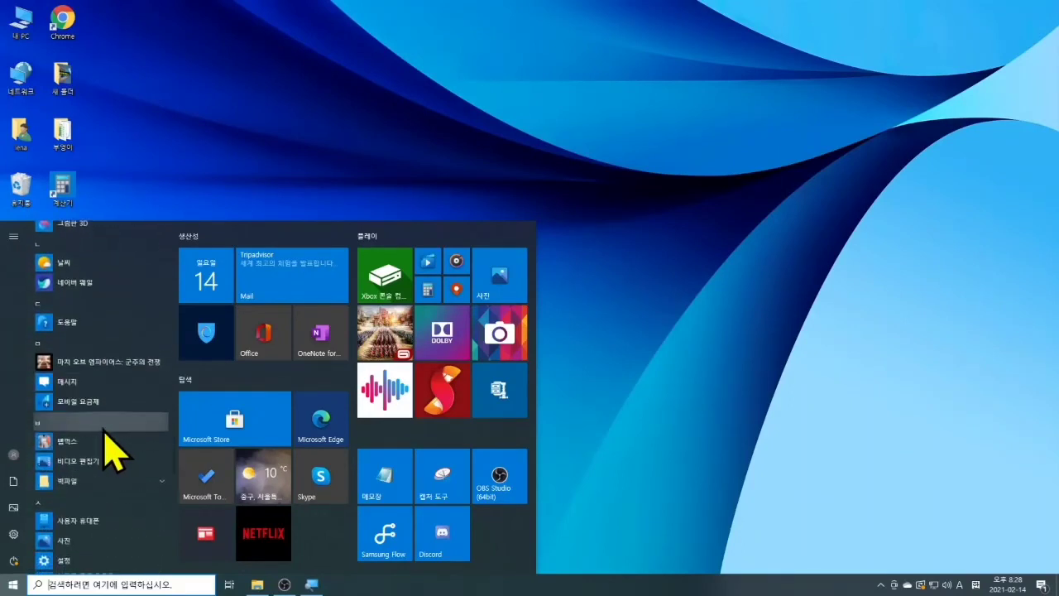
{"action": "scroll", "coordinate": [104, 429], "scroll_direction": "down", "scroll_amount": 5}
{"action": "scroll", "coordinate": [106, 440], "scroll_direction": "down", "scroll_amount": 5}
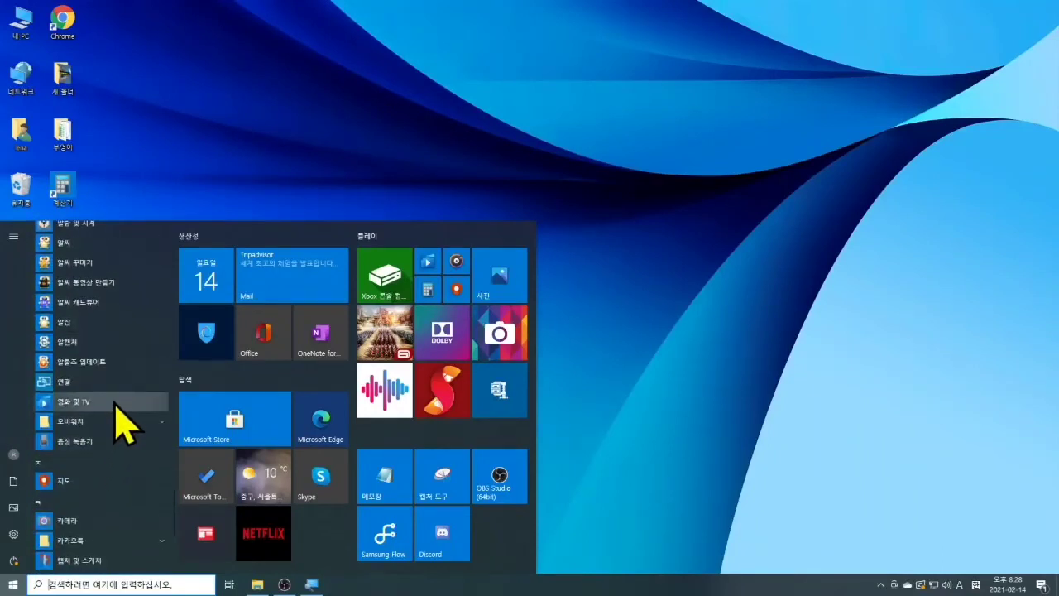
{"action": "scroll", "coordinate": [112, 414], "scroll_direction": "down", "scroll_amount": 6}
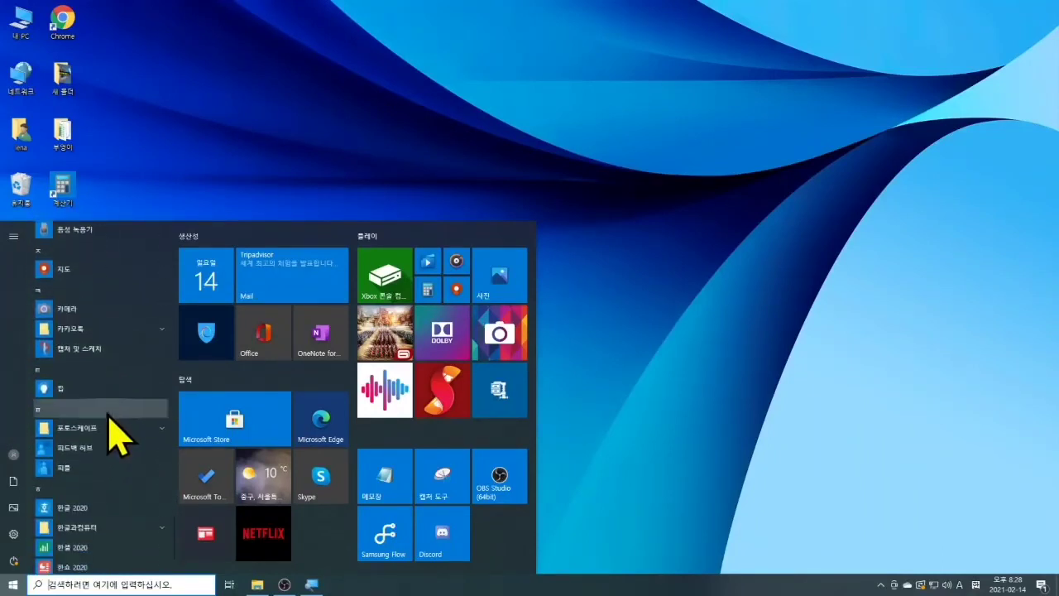
{"action": "scroll", "coordinate": [112, 451], "scroll_direction": "down", "scroll_amount": 15}
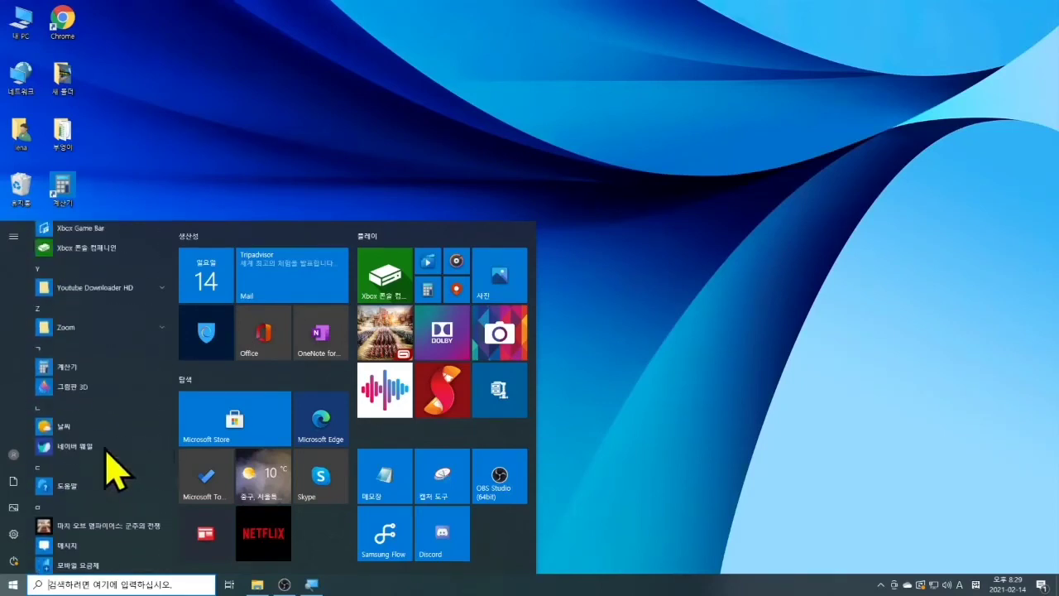
{"action": "scroll", "coordinate": [107, 492], "scroll_direction": "up", "scroll_amount": 20}
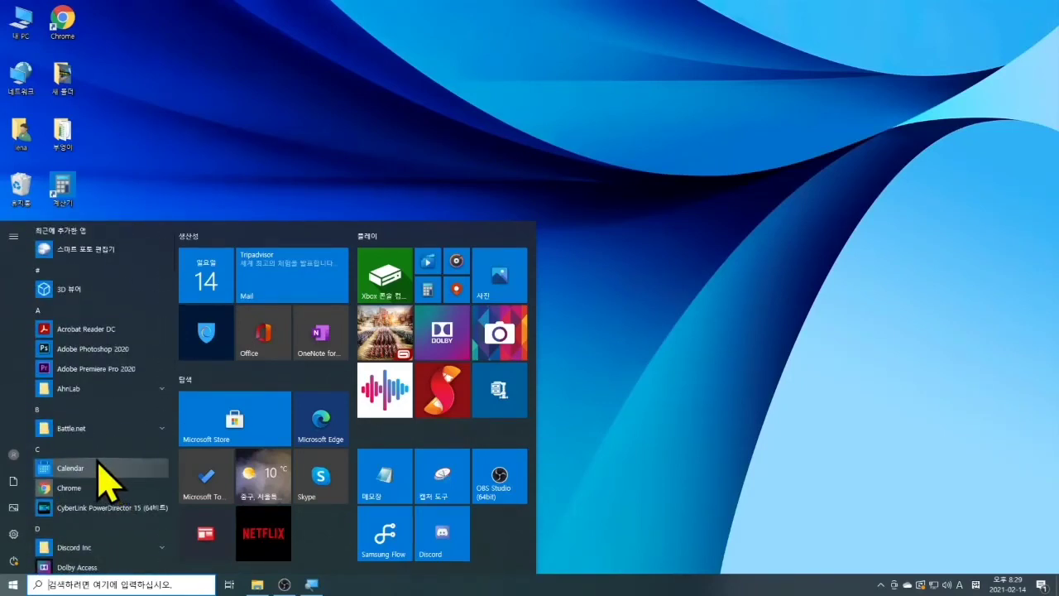
{"action": "scroll", "coordinate": [108, 480], "scroll_direction": "down", "scroll_amount": 20}
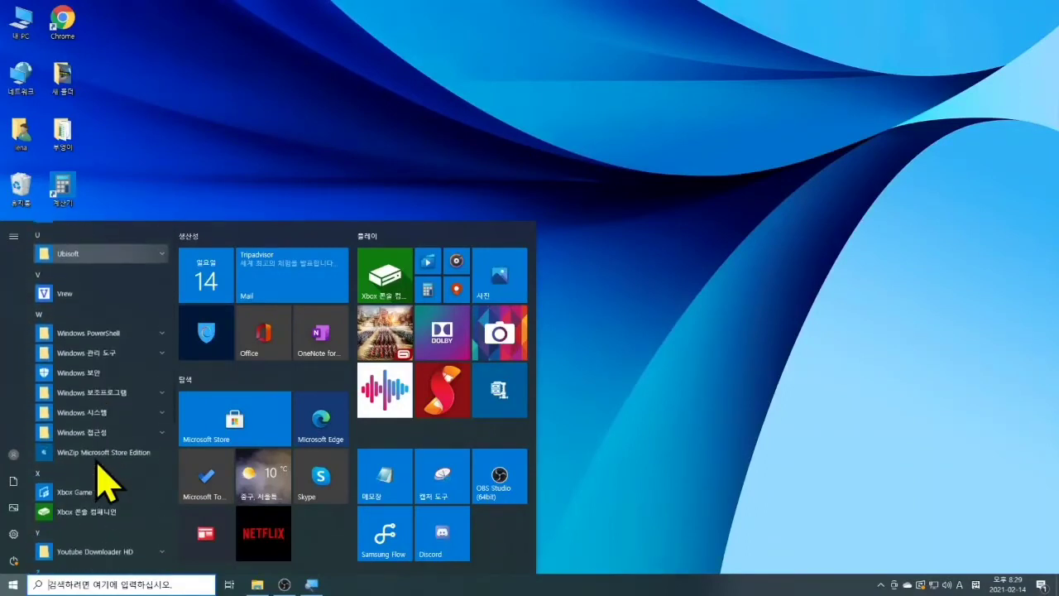
{"action": "scroll", "coordinate": [98, 465], "scroll_direction": "down", "scroll_amount": 10}
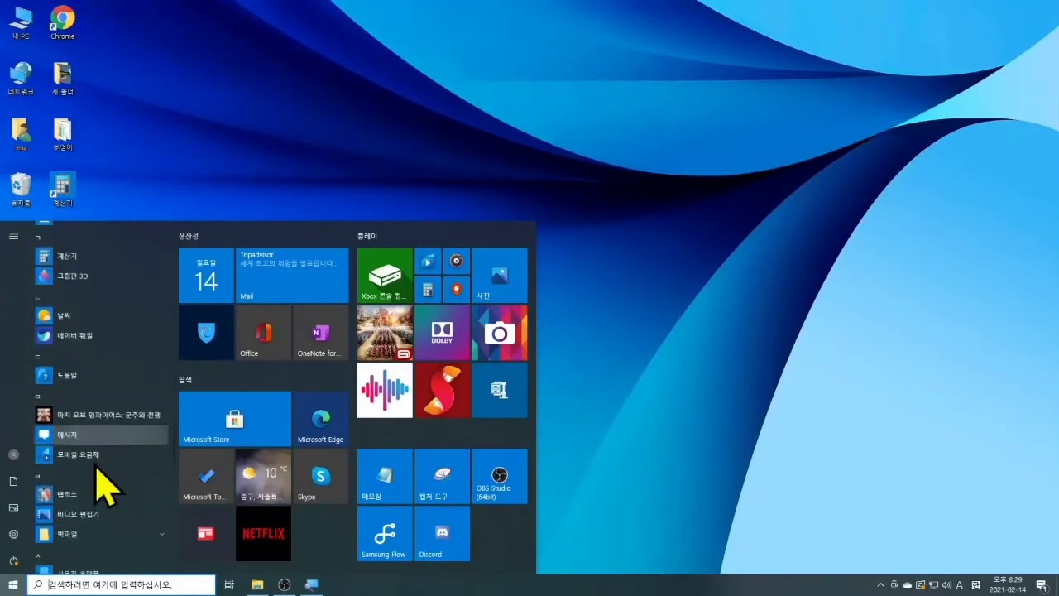
Examine the Start menu's app list down to the Korean entries and back up to the recently added apps, and close the menu.
{"action": "scroll", "coordinate": [98, 488], "scroll_direction": "down", "scroll_amount": 8}
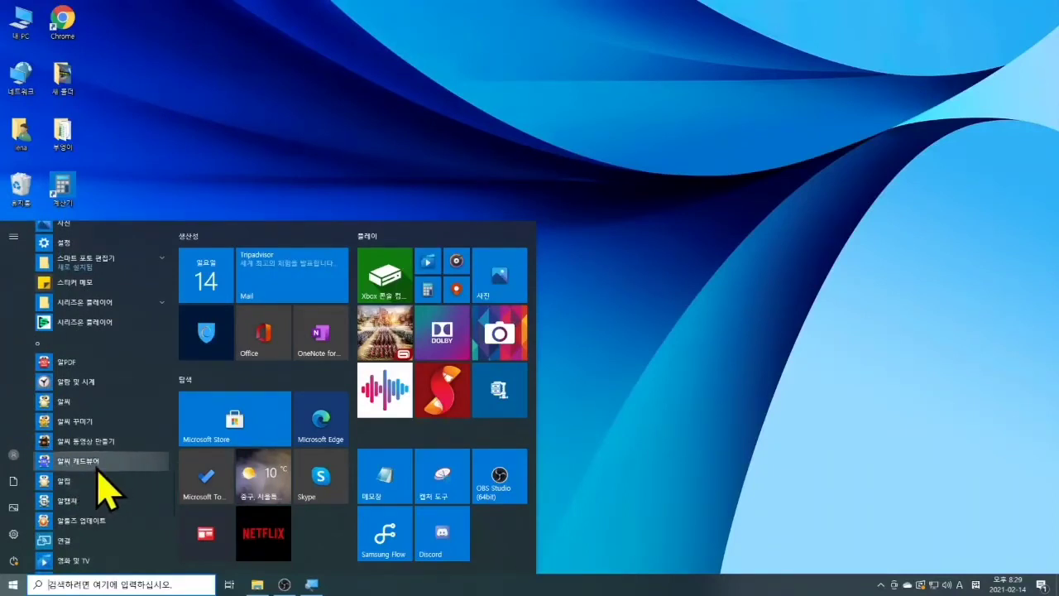
{"action": "scroll", "coordinate": [113, 480], "scroll_direction": "down", "scroll_amount": 3}
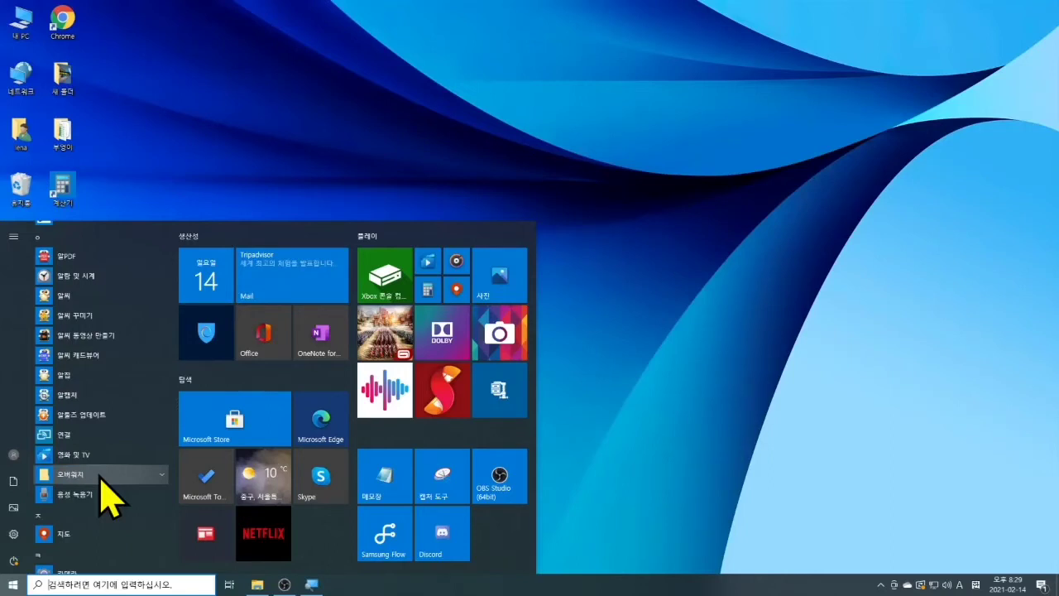
{"action": "scroll", "coordinate": [103, 497], "scroll_direction": "up", "scroll_amount": 8}
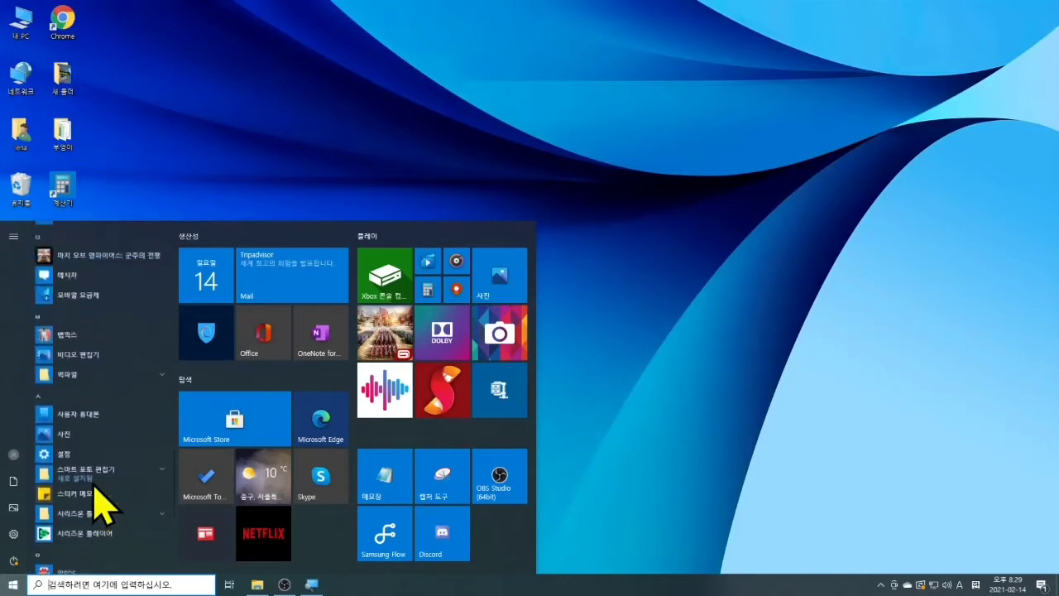
{"action": "scroll", "coordinate": [132, 414], "scroll_direction": "up", "scroll_amount": 6}
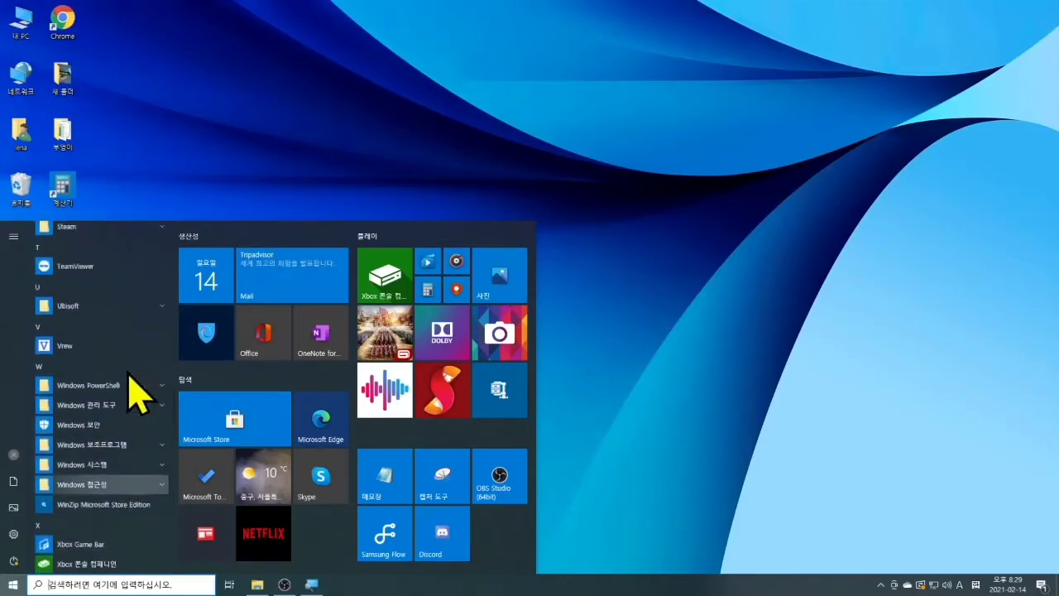
{"action": "scroll", "coordinate": [116, 377], "scroll_direction": "down", "scroll_amount": 7}
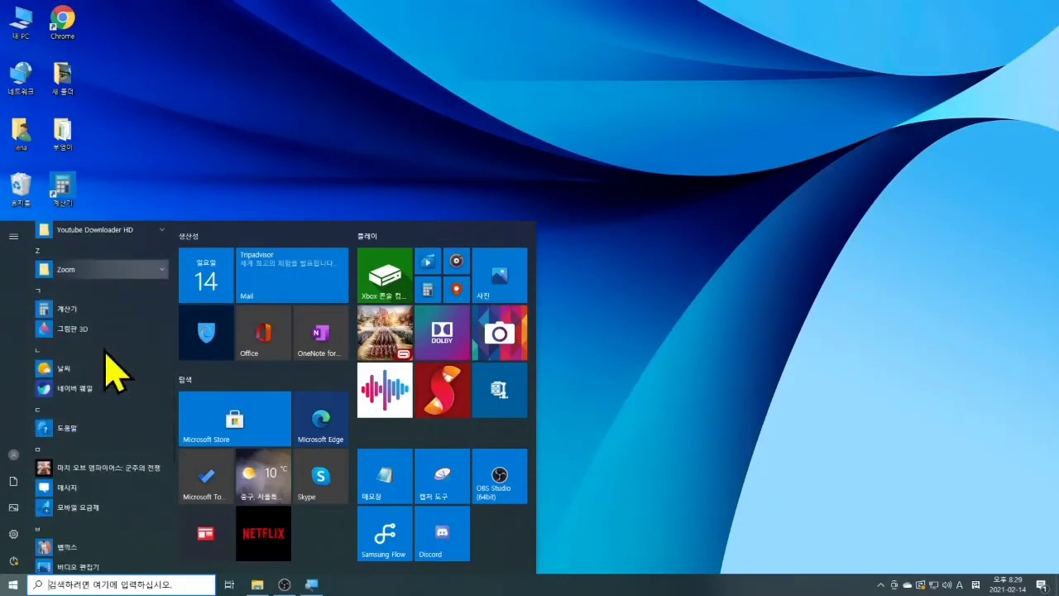
{"action": "scroll", "coordinate": [115, 377], "scroll_direction": "up", "scroll_amount": 7}
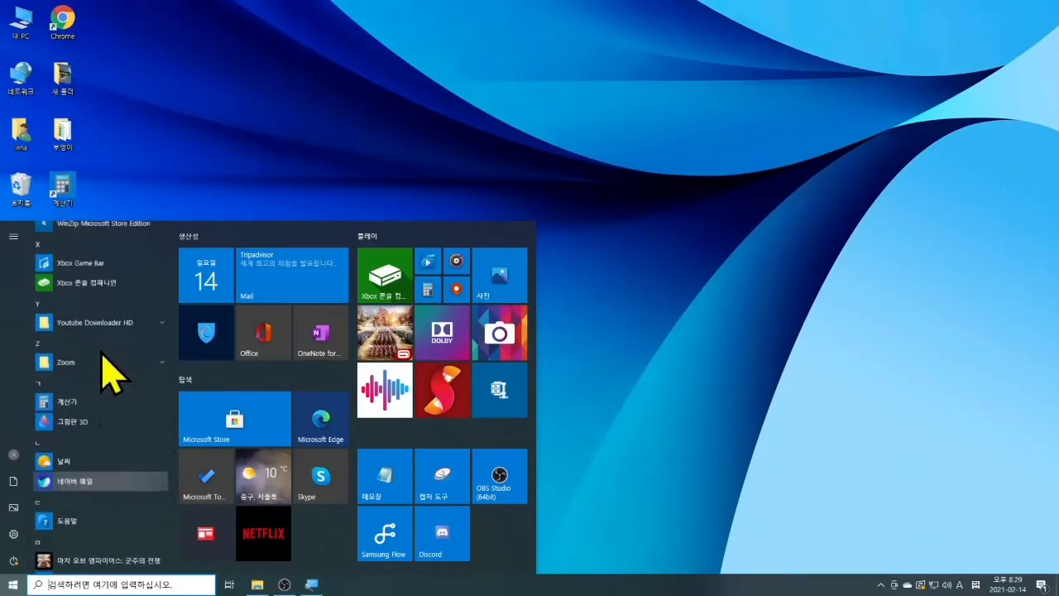
{"action": "scroll", "coordinate": [108, 377], "scroll_direction": "up", "scroll_amount": 4}
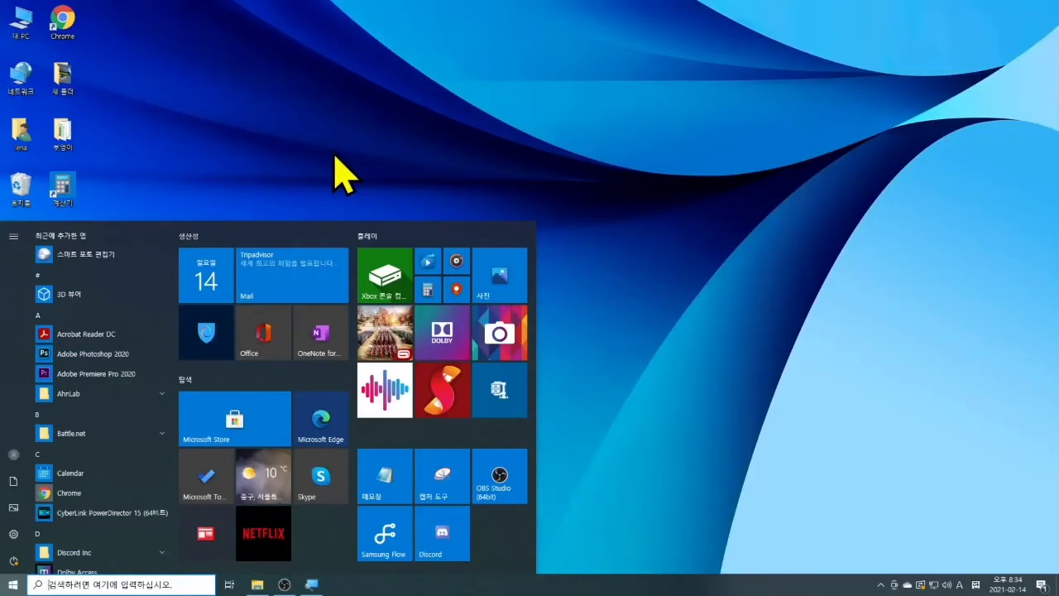
{"action": "key", "text": "Escape"}
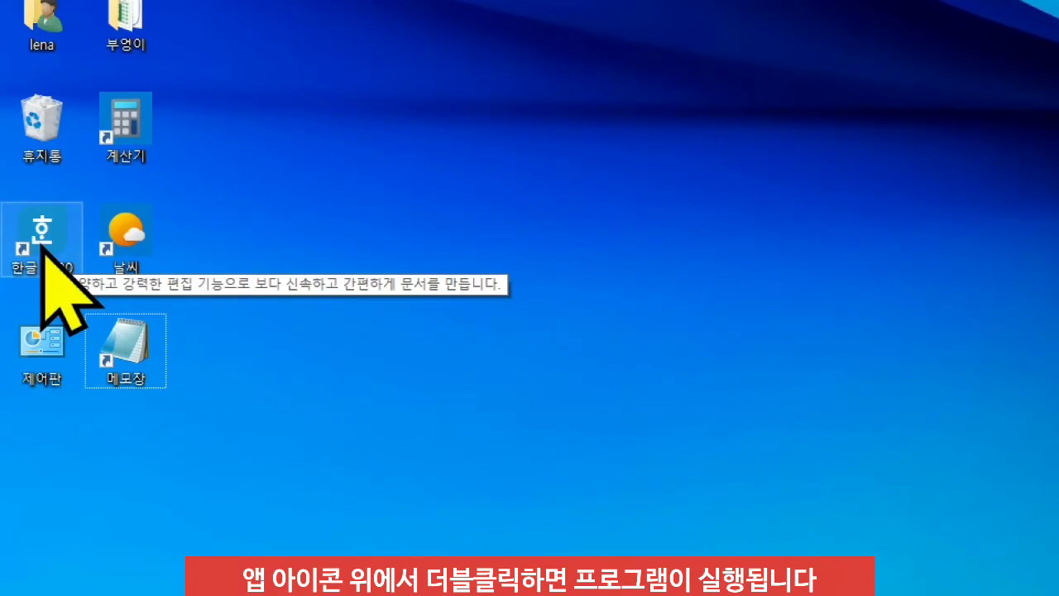
Launch 한글 2020 from its desktop shortcut and close it, and view the shortcut's context menu before dismissing it.
{"action": "double_click", "coordinate": [43, 248]}
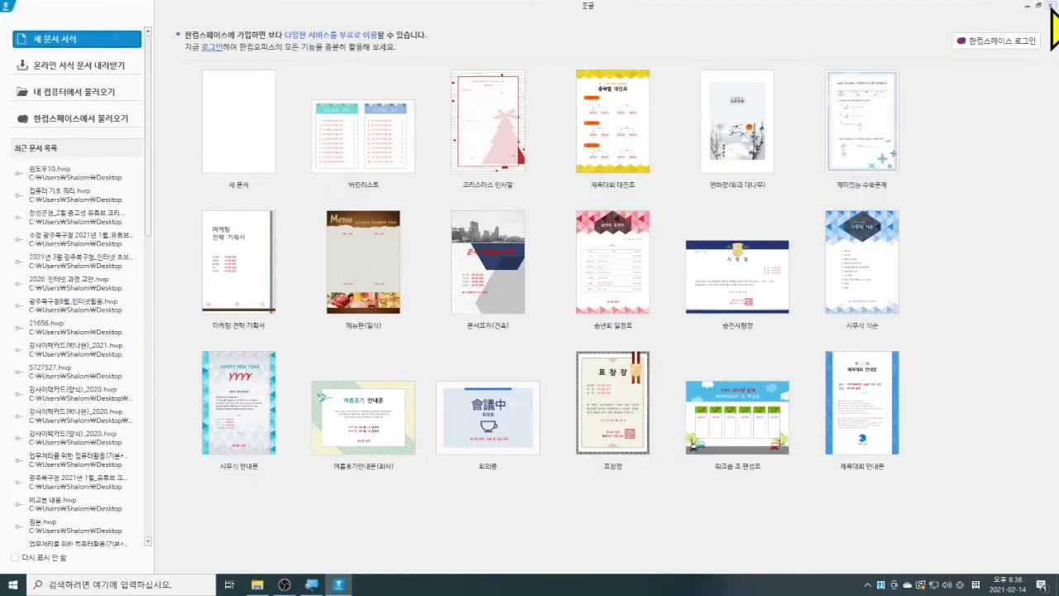
{"action": "left_click", "coordinate": [1052, 6]}
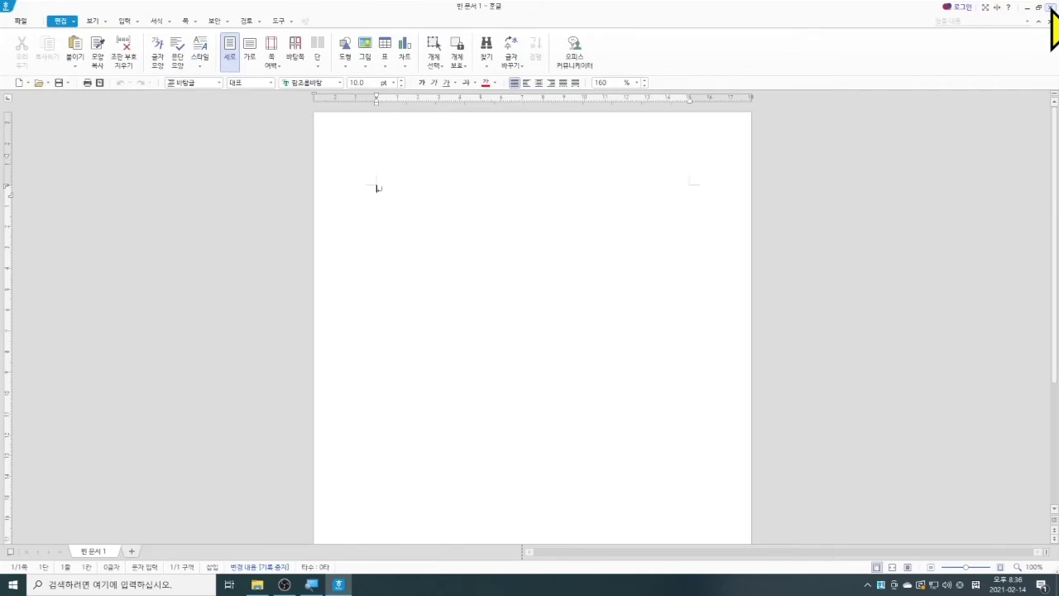
{"action": "left_click", "coordinate": [1052, 6]}
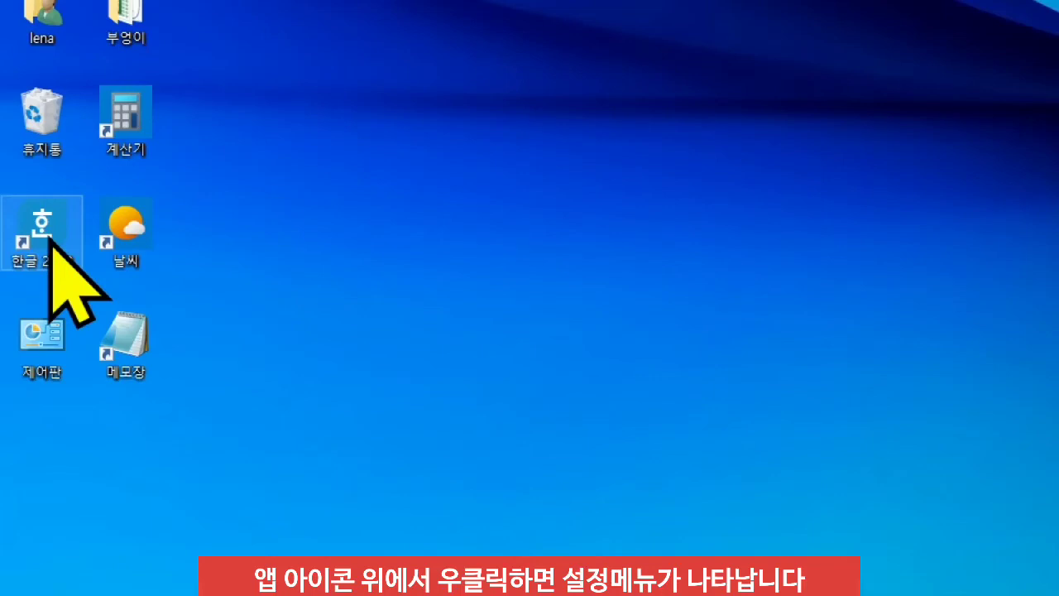
{"action": "right_click", "coordinate": [50, 238]}
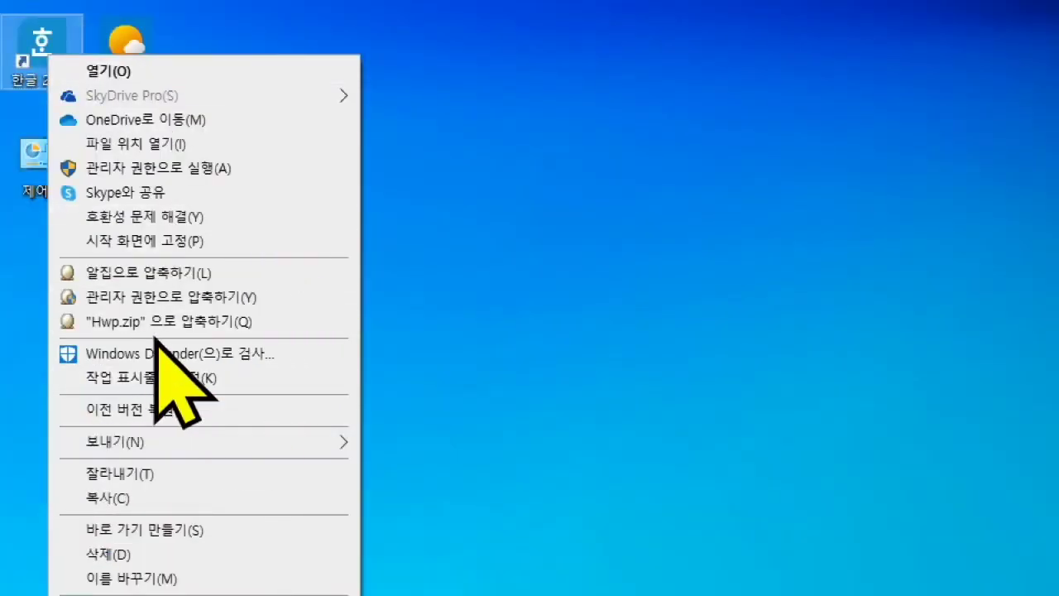
{"action": "left_click", "coordinate": [464, 237]}
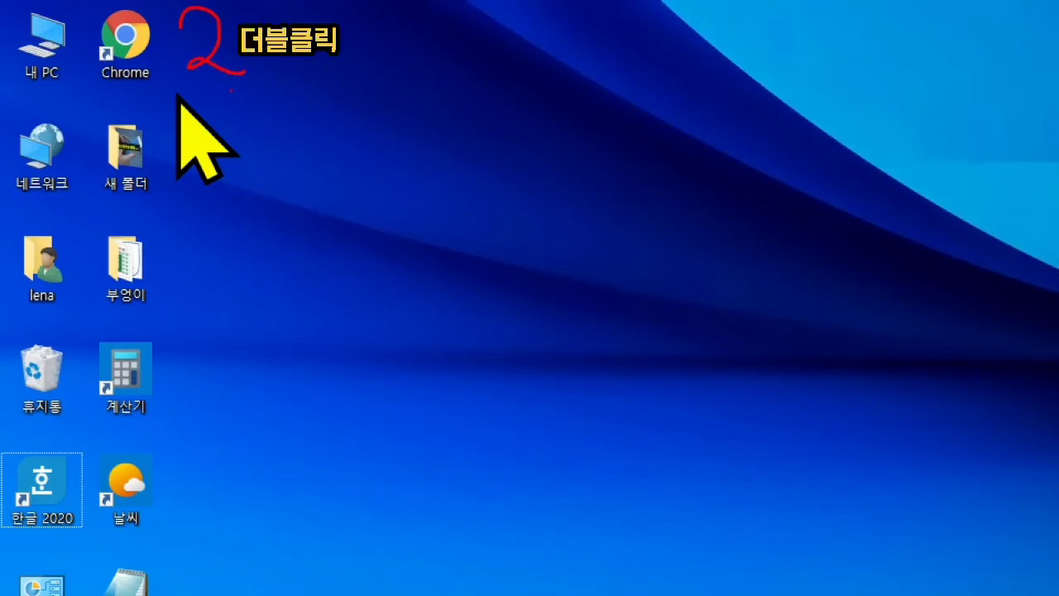
Launch Chrome from its desktop shortcut and close it, and view the shortcut's context menu before dismissing it.
{"action": "double_click", "coordinate": [124, 29]}
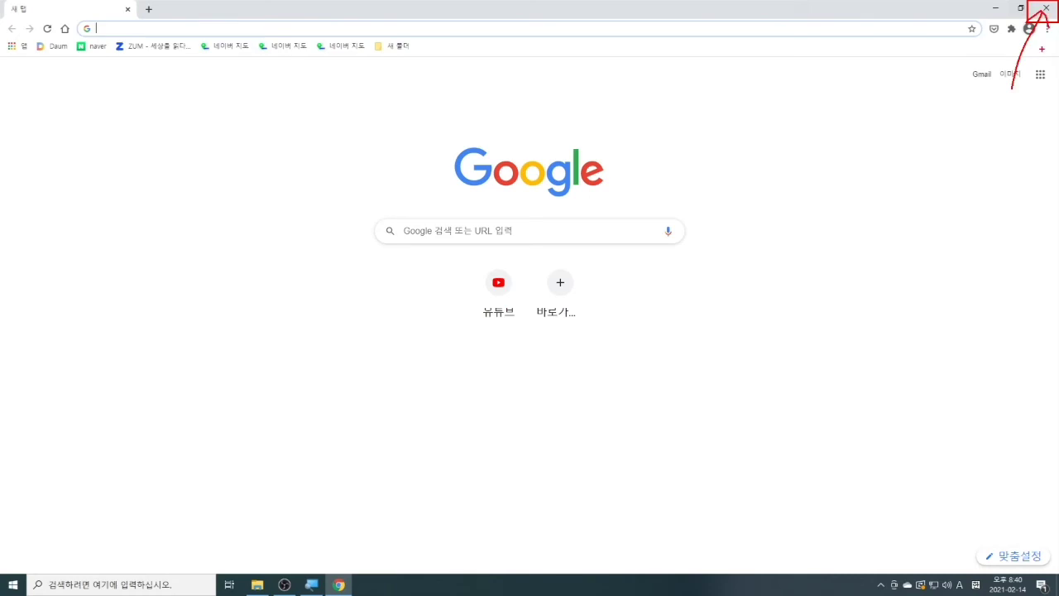
{"action": "left_click", "coordinate": [1046, 9]}
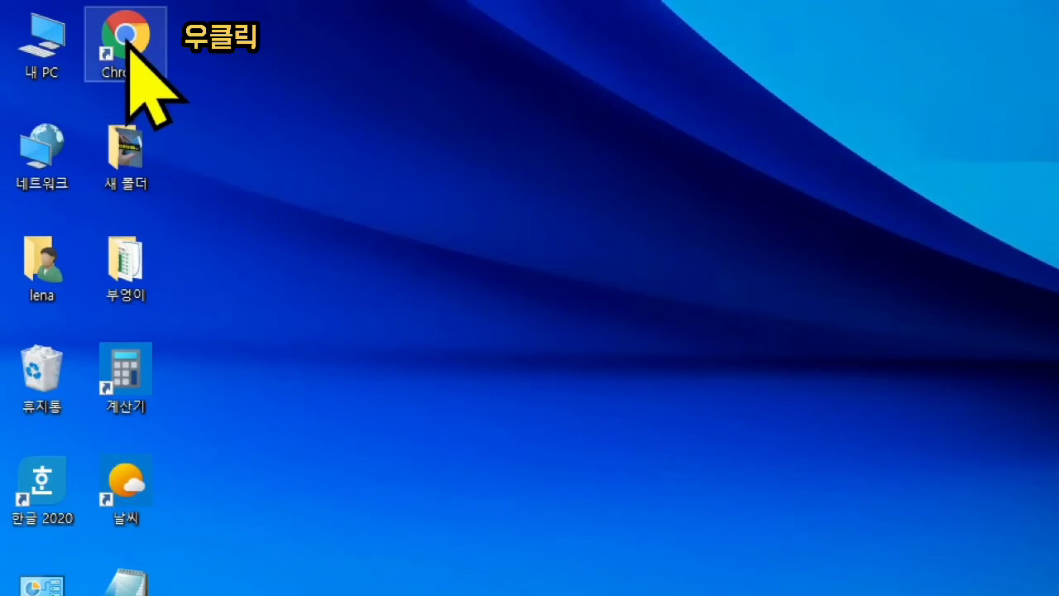
{"action": "right_click", "coordinate": [126, 37]}
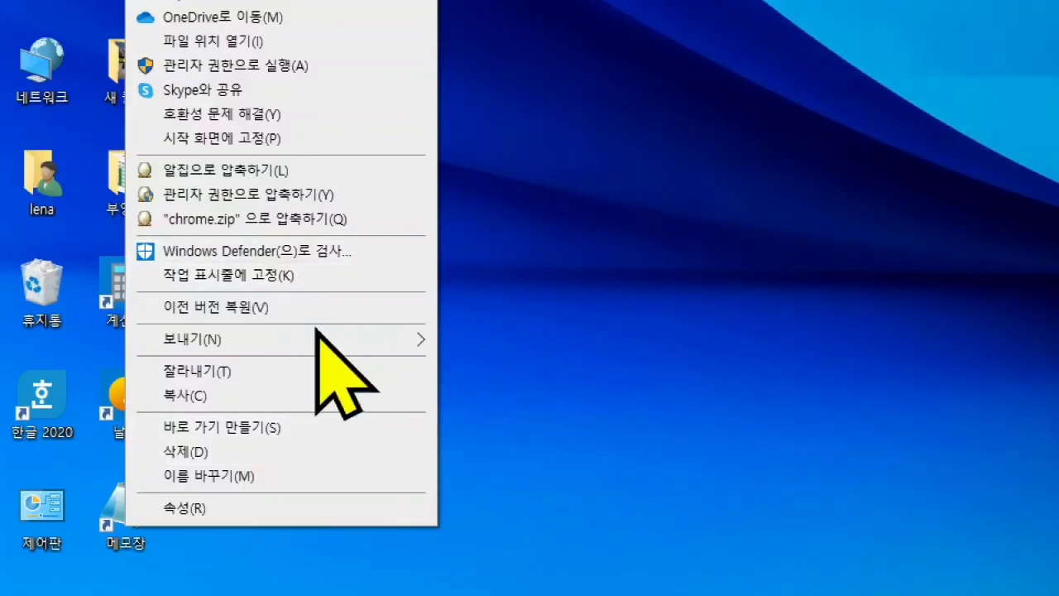
{"action": "mouse_move", "coordinate": [276, 339]}
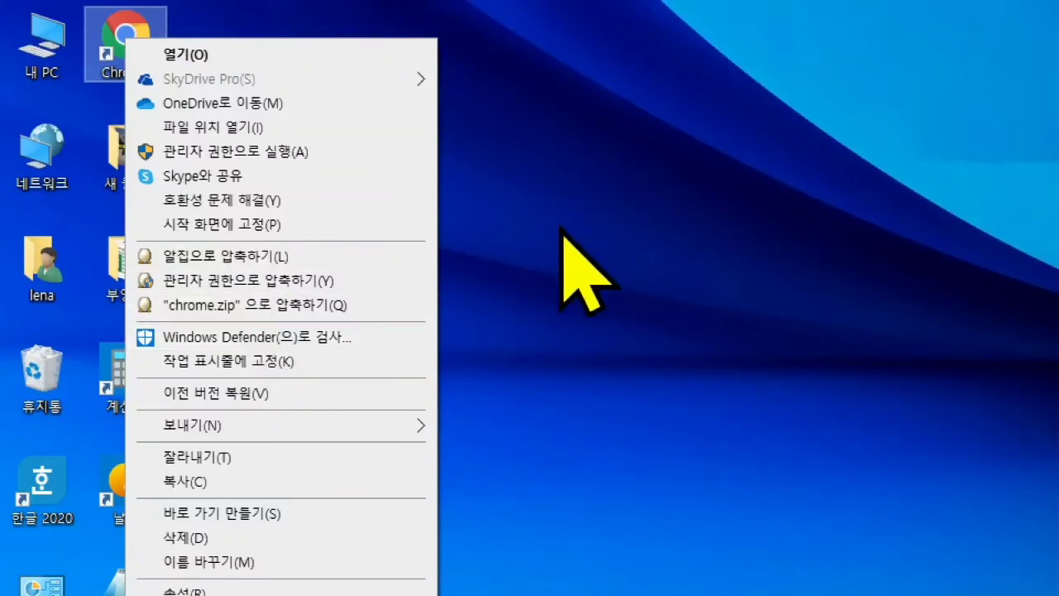
{"action": "left_click", "coordinate": [635, 223]}
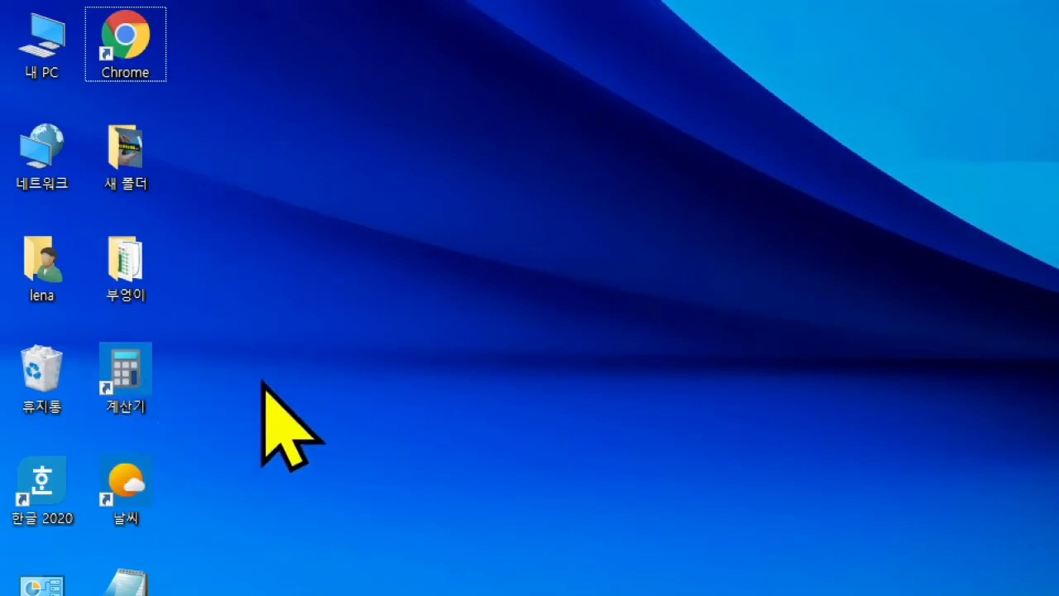
Launch the 계산기 app from its desktop shortcut and close its window.
{"action": "left_click", "coordinate": [125, 374]}
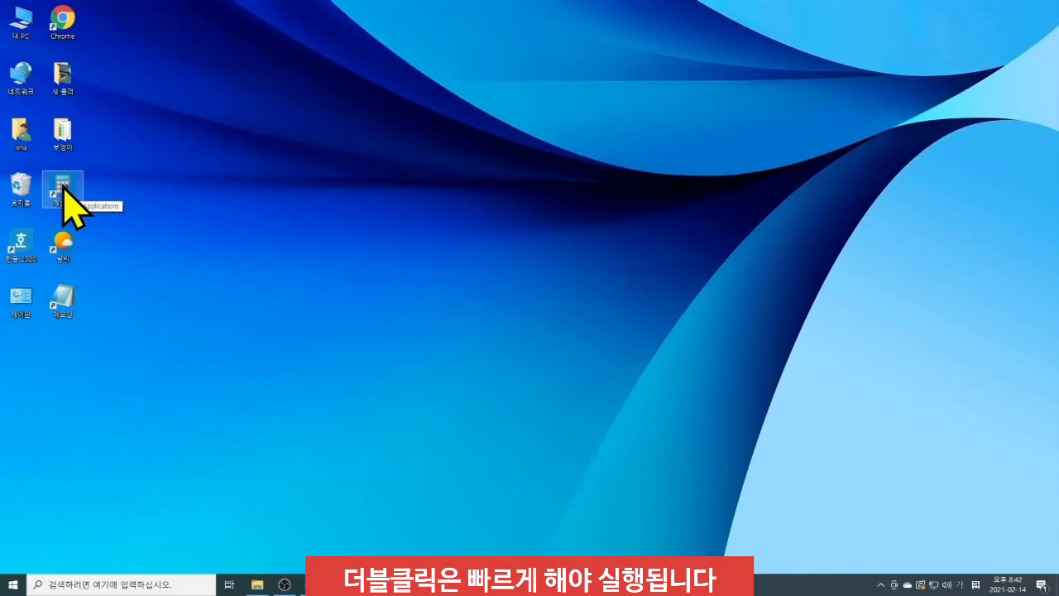
{"action": "double_click", "coordinate": [64, 188]}
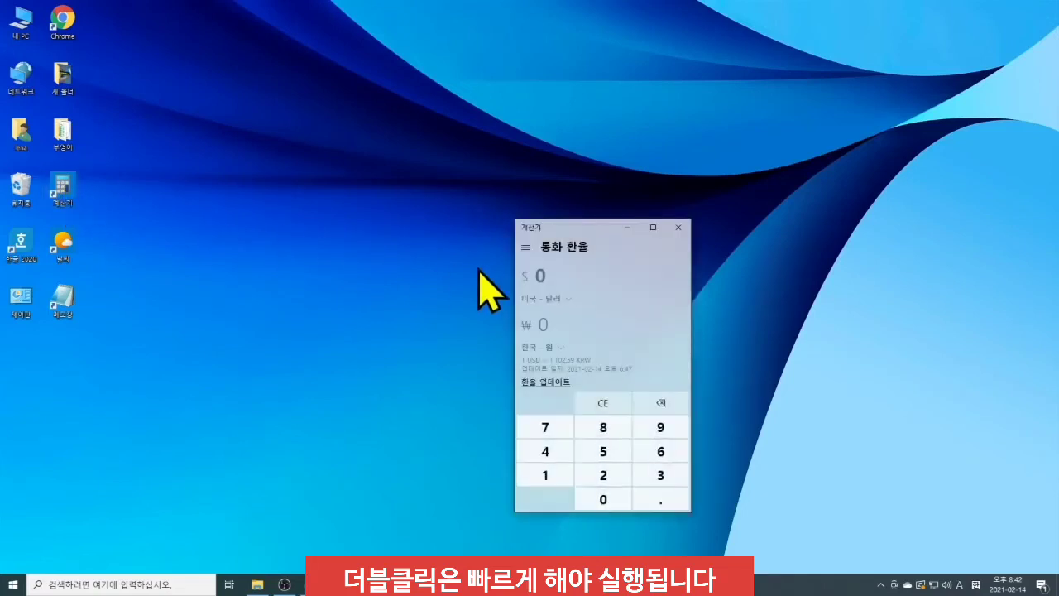
{"action": "left_click", "coordinate": [681, 233]}
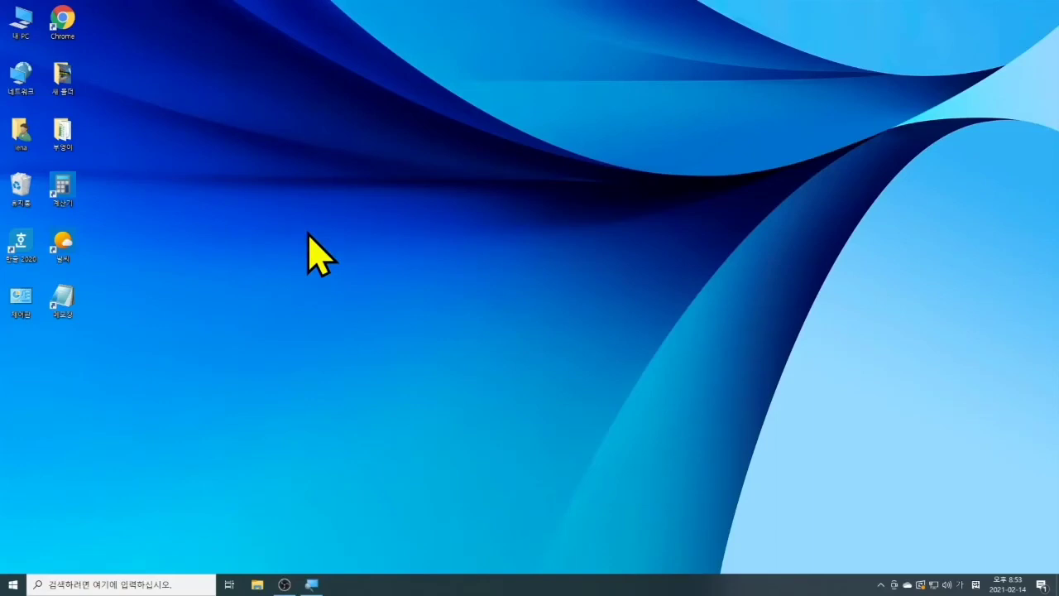
Open Windows 설정 from the Start menu and go to the 장치 category.
{"action": "left_click", "coordinate": [13, 586]}
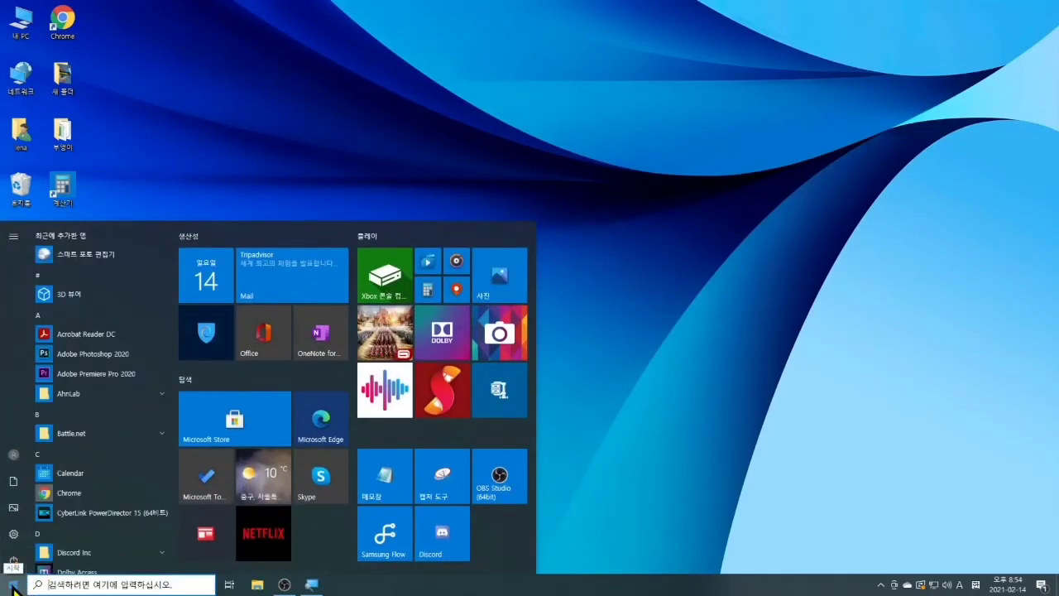
{"action": "mouse_move", "coordinate": [20, 550]}
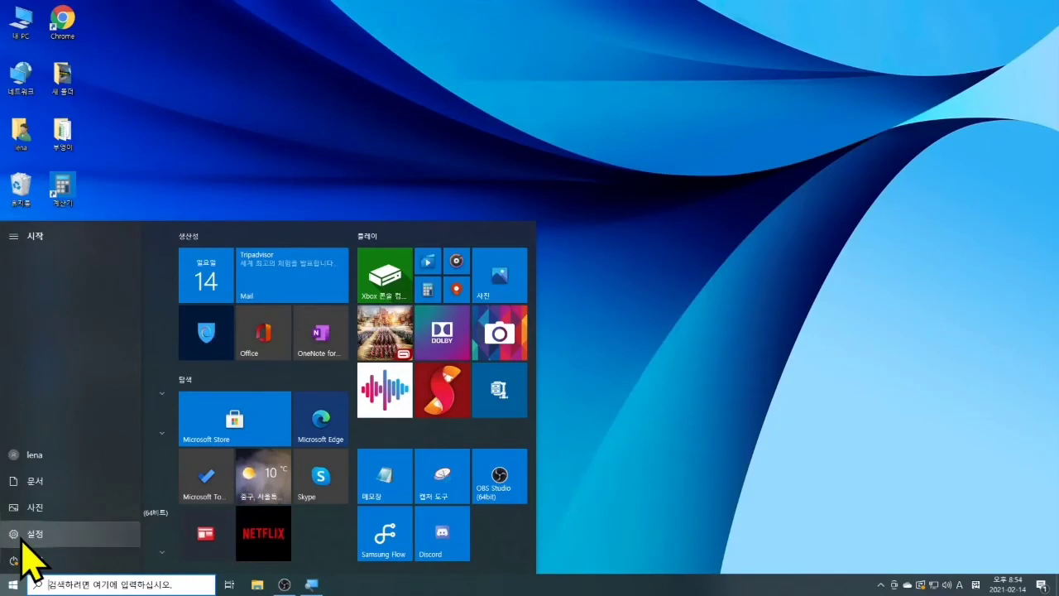
{"action": "left_click", "coordinate": [22, 542]}
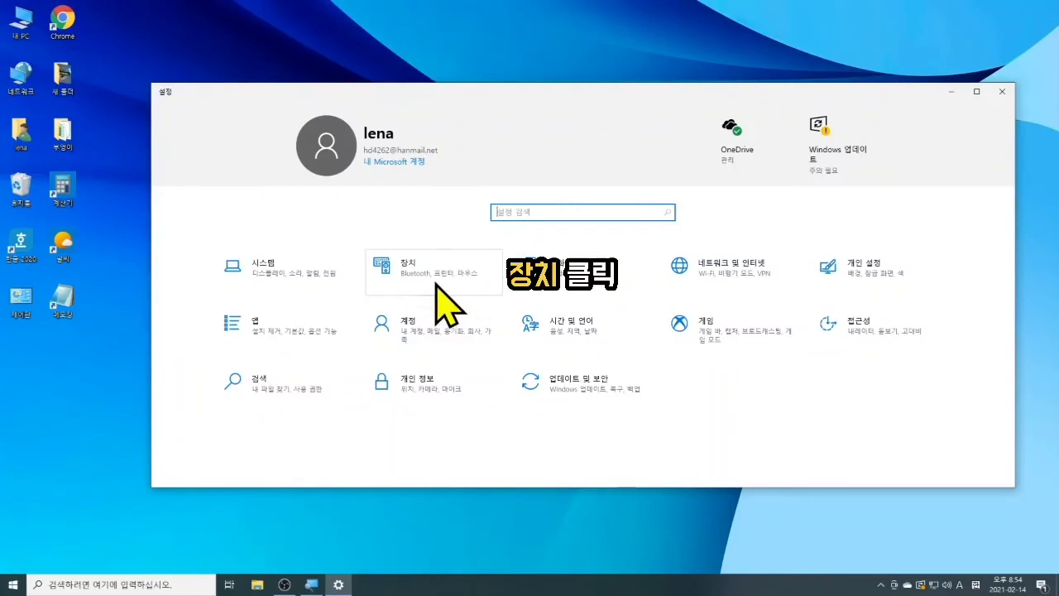
{"action": "left_click", "coordinate": [397, 267]}
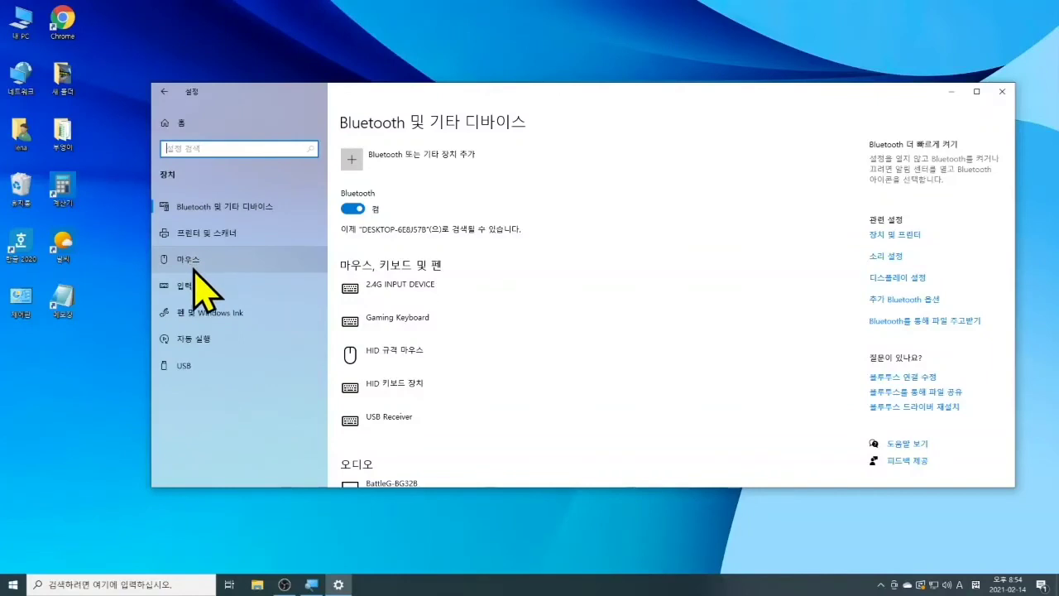
Frame the 마우스 entry with a red annotation rectangle and a check mark, clear the annotations, and open the 마우스 page.
{"action": "left_click_drag", "start_coordinate": [148, 242], "coordinate": [257, 275]}
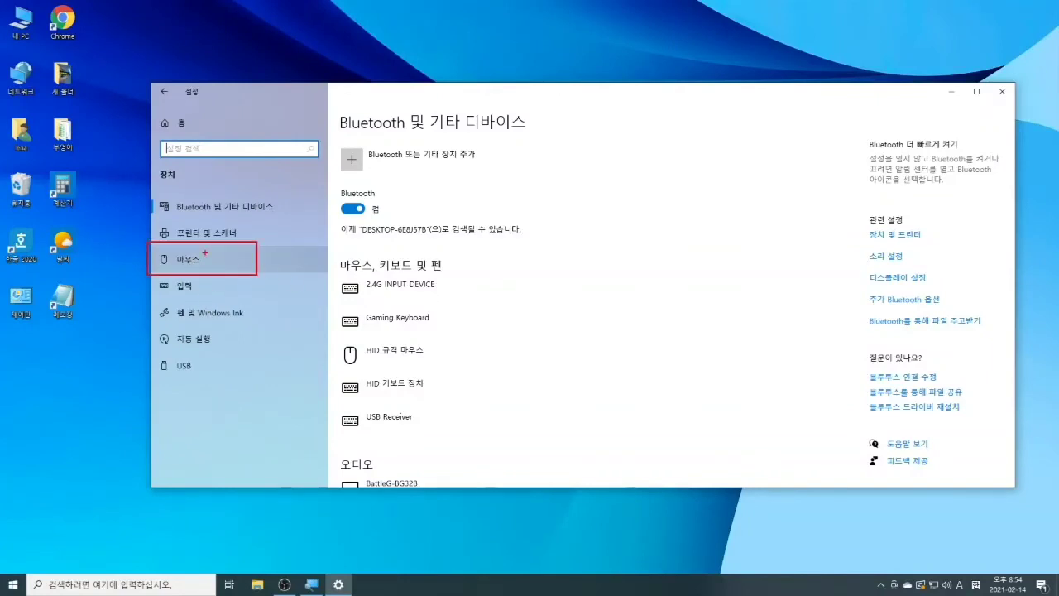
{"action": "mouse_move", "coordinate": [204, 253]}
{"action": "left_mouse_down"}
{"action": "mouse_move", "coordinate": [210, 263]}
{"action": "mouse_move", "coordinate": [214, 255]}
{"action": "left_mouse_up"}
{"action": "key", "text": "Escape"}
{"action": "left_click", "coordinate": [187, 259]}
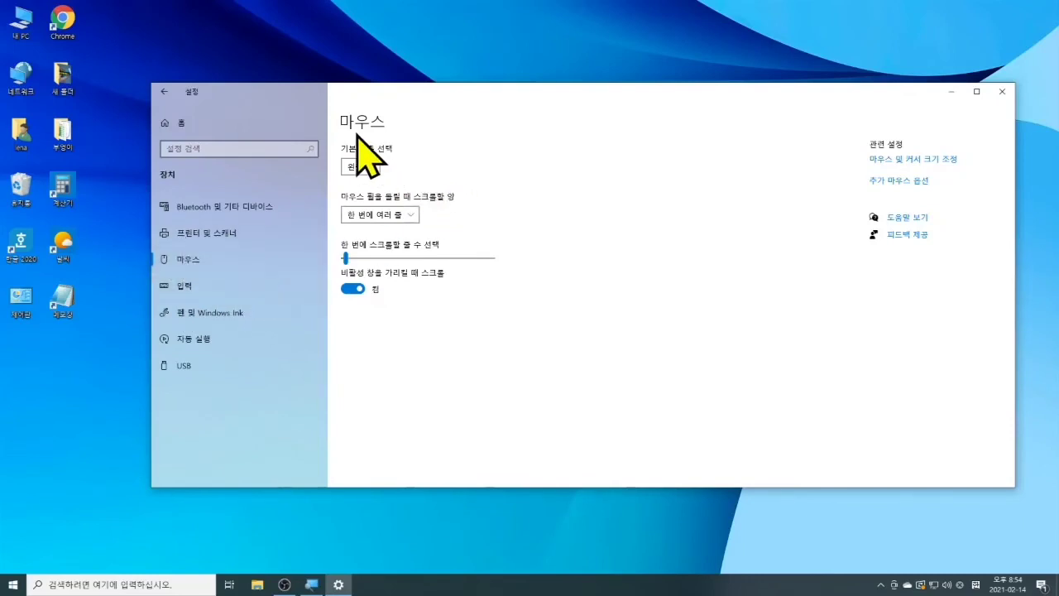
Frame the options on the 마우스 page with a red annotation rectangle and open 마우스 및 커서 크기 조정.
{"action": "left_click_drag", "start_coordinate": [327, 103], "coordinate": [574, 337]}
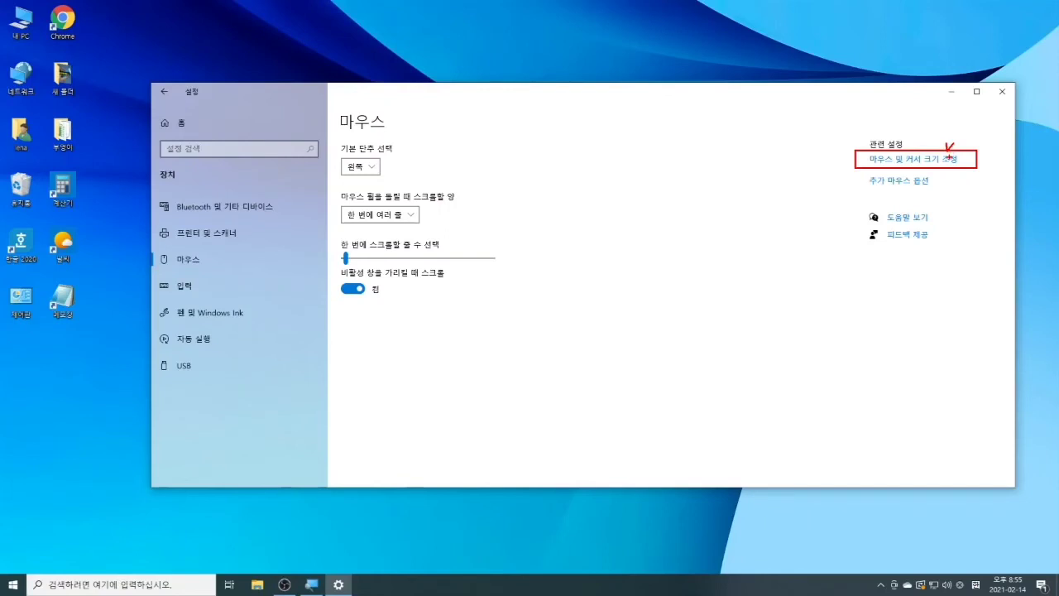
{"action": "left_click", "coordinate": [944, 159]}
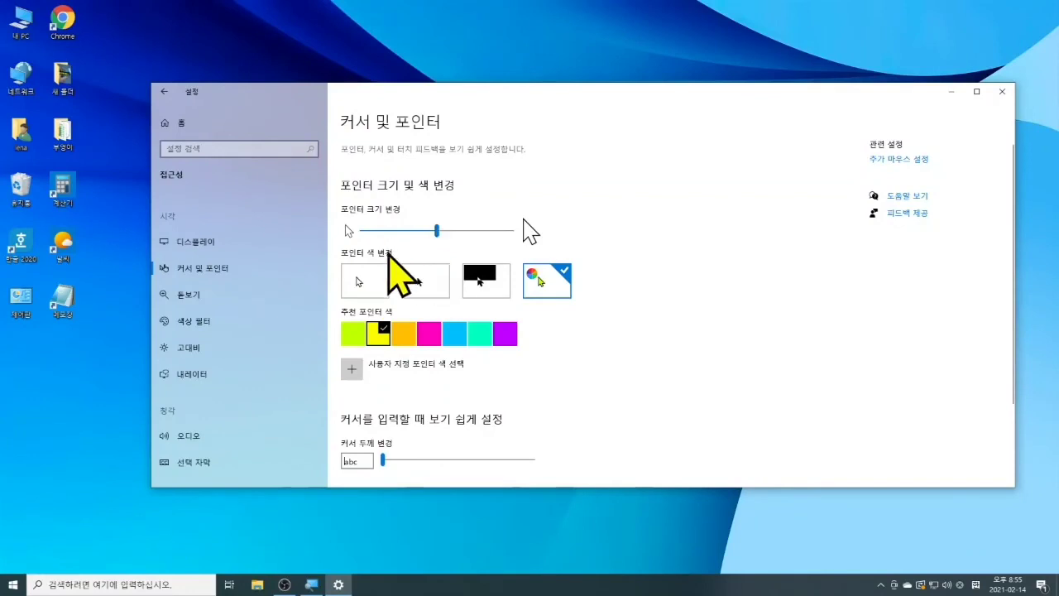
Set the pointer colour to white and try the pointer size near its minimum, near its maximum, and small again.
{"action": "left_click", "coordinate": [381, 277]}
{"action": "left_click_drag", "start_coordinate": [437, 231], "coordinate": [372, 233]}
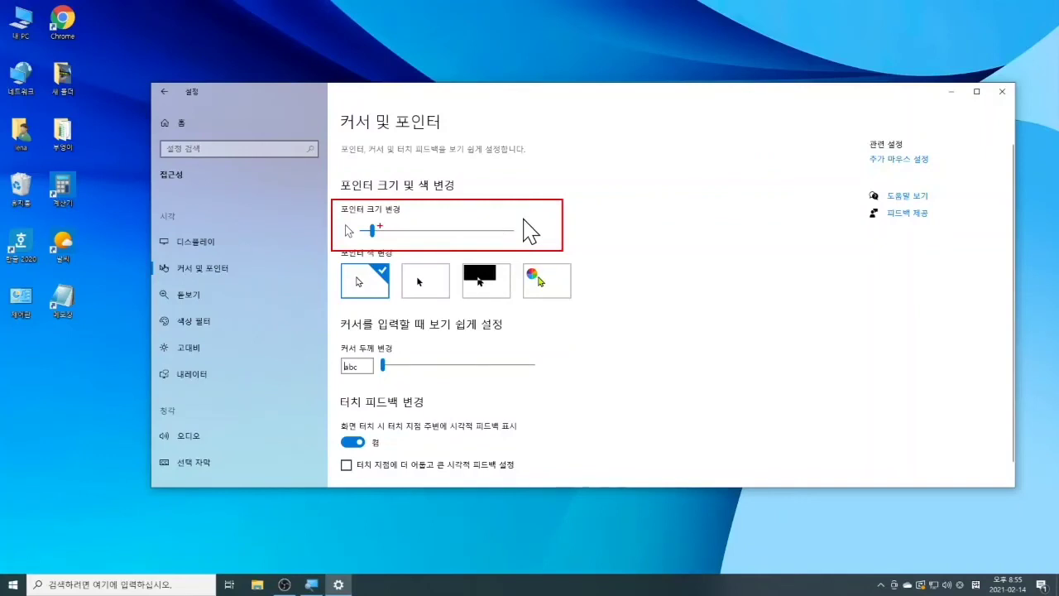
{"action": "left_click_drag", "start_coordinate": [373, 230], "coordinate": [523, 222]}
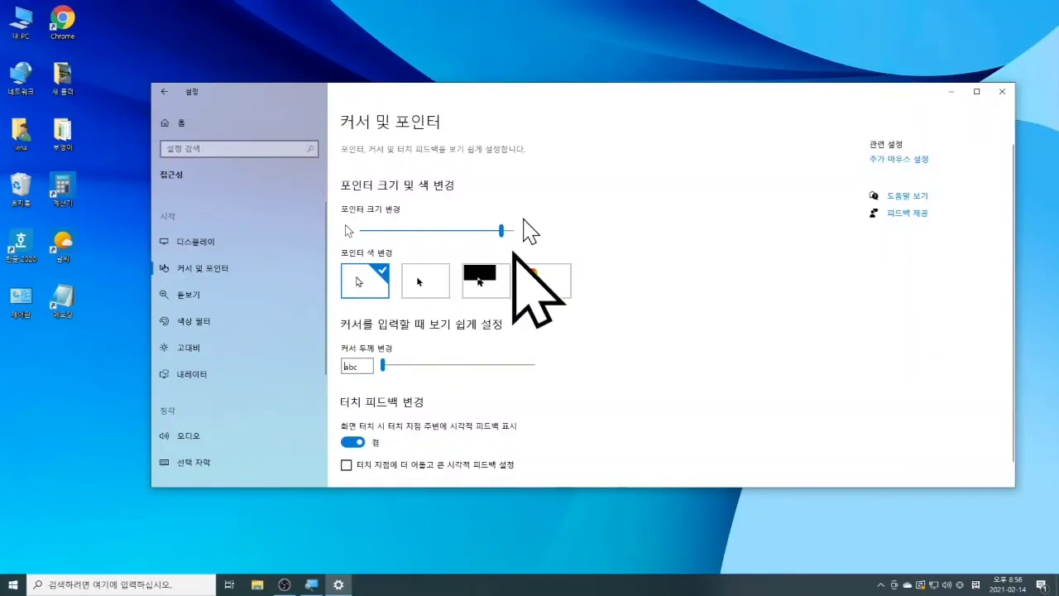
{"action": "left_click_drag", "start_coordinate": [501, 231], "coordinate": [384, 231]}
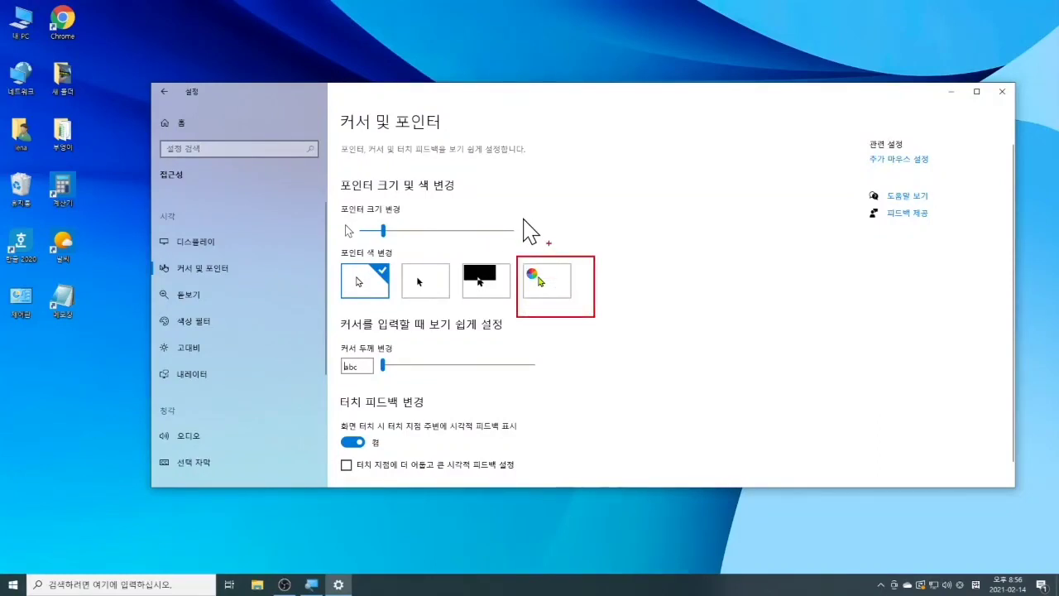
Mark the custom pointer colour option and clear the annotation, select that option with yellow, and enlarge the pointer to slightly above mid-range.
{"action": "left_click_drag", "start_coordinate": [548, 243], "coordinate": [572, 240]}
{"action": "key", "text": "Escape"}
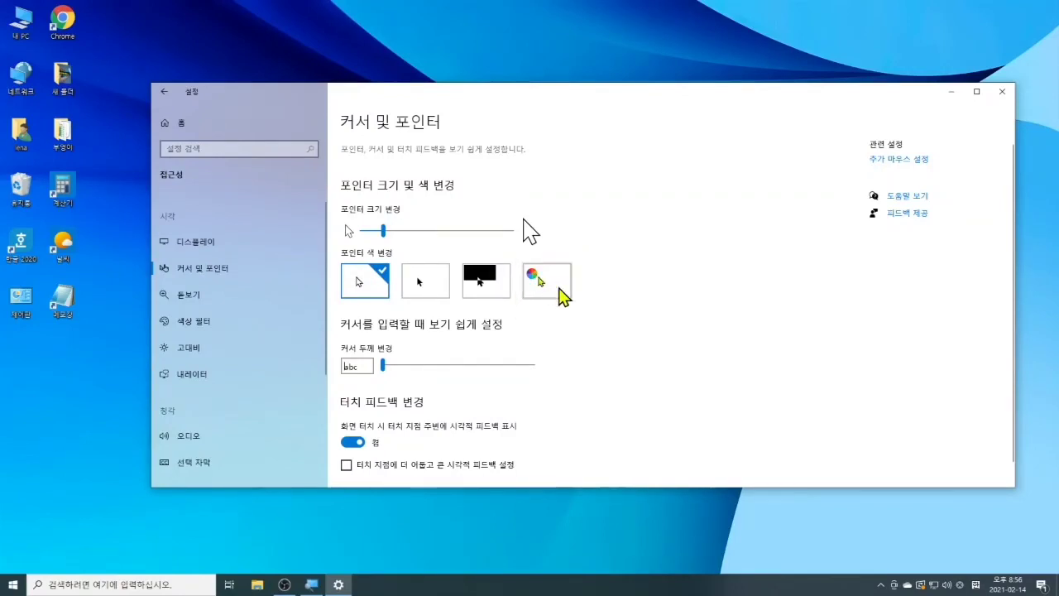
{"action": "left_click", "coordinate": [558, 286]}
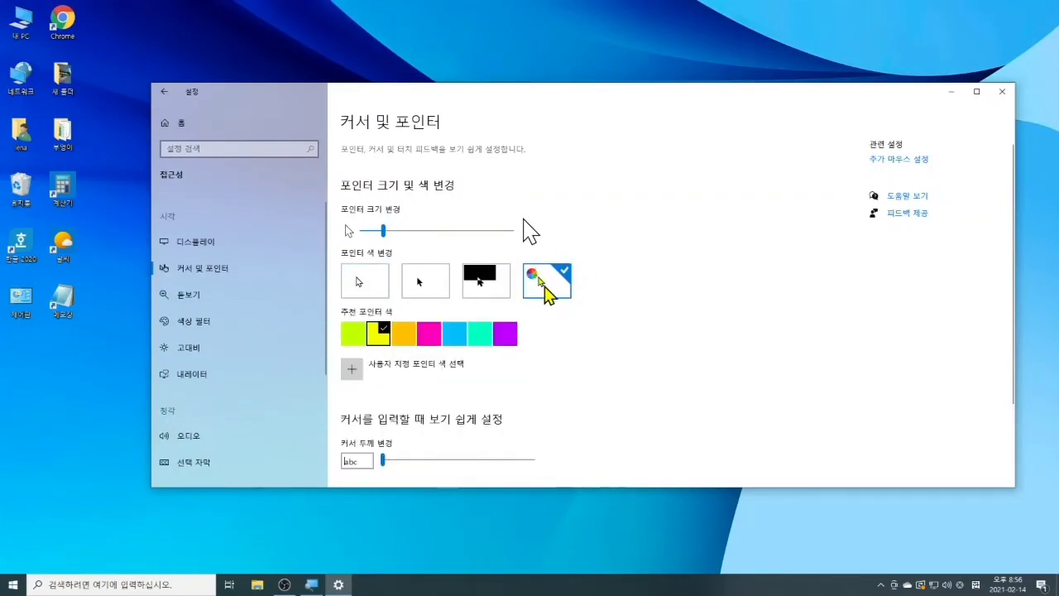
{"action": "left_click_drag", "start_coordinate": [383, 231], "coordinate": [447, 231]}
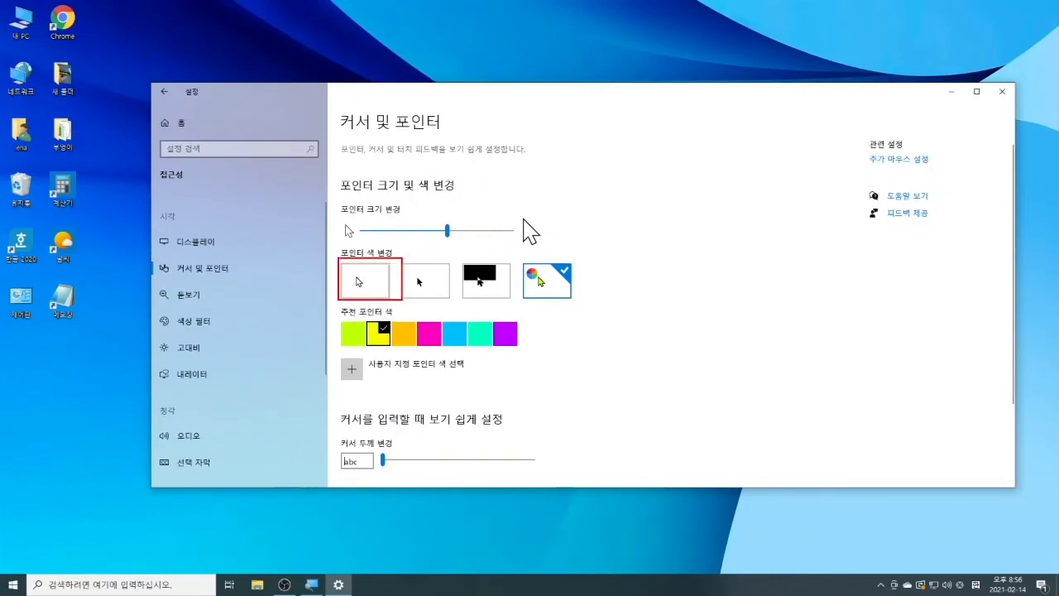
Mark the white pointer option with a red check mark, select it, and switch back to the custom yellow pointer.
{"action": "mouse_move", "coordinate": [355, 262]}
{"action": "left_mouse_down"}
{"action": "mouse_move", "coordinate": [365, 288]}
{"action": "mouse_move", "coordinate": [382, 251]}
{"action": "left_mouse_up"}
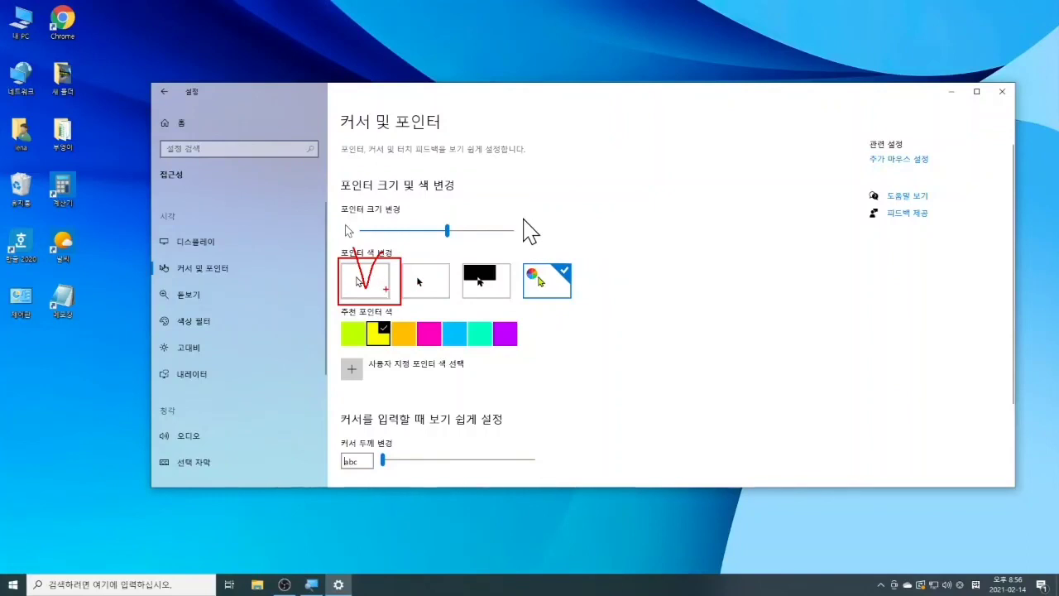
{"action": "left_click", "coordinate": [372, 281]}
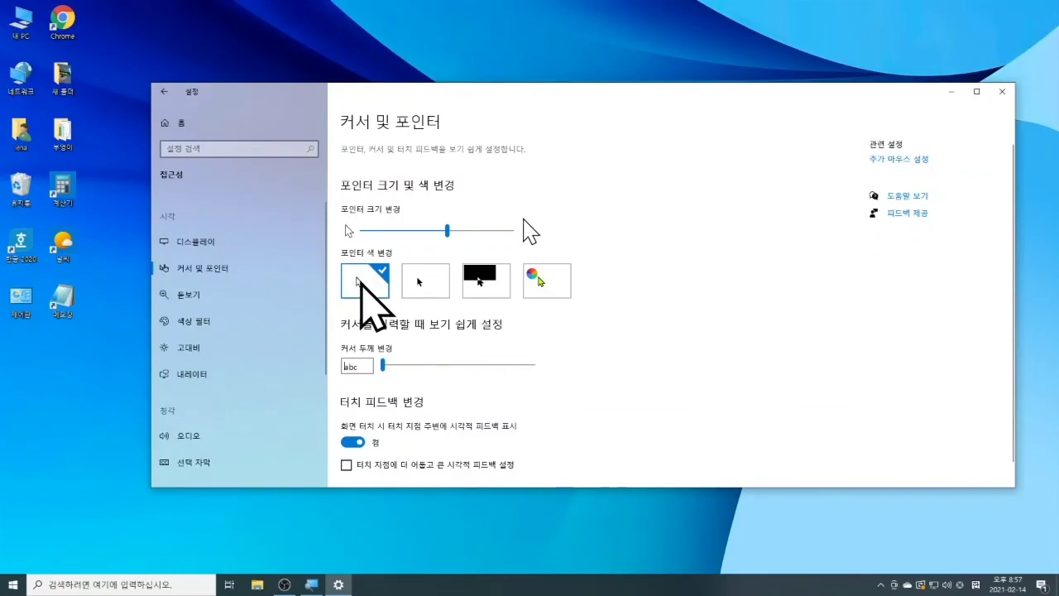
{"action": "left_click", "coordinate": [546, 282]}
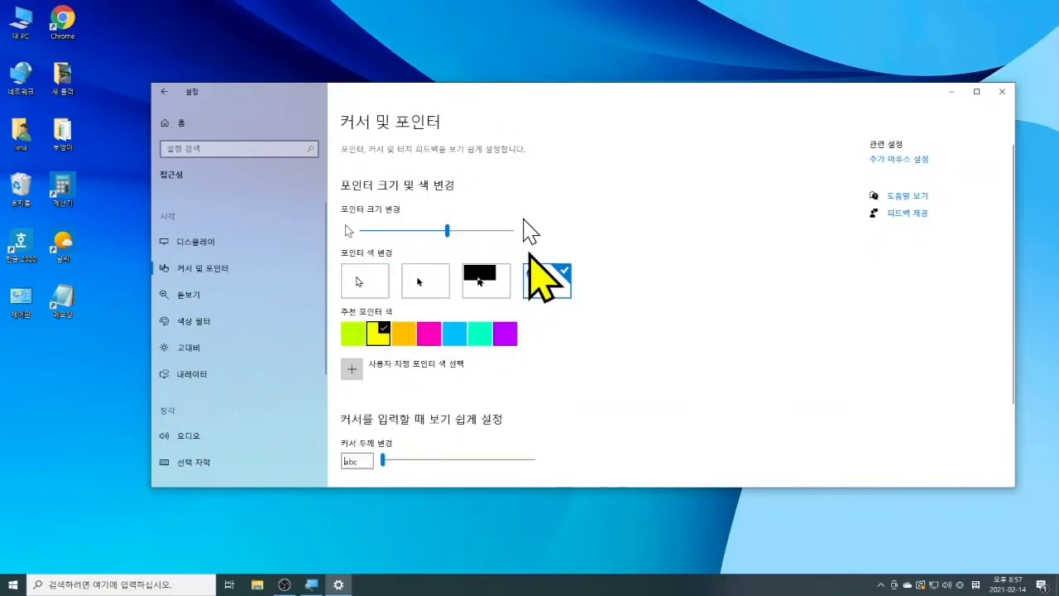
Frame the pointer size and pointer colour sections with red annotation rectangles, and clear the annotations.
{"action": "left_click_drag", "start_coordinate": [336, 200], "coordinate": [551, 245]}
{"action": "left_click_drag", "start_coordinate": [338, 257], "coordinate": [586, 350]}
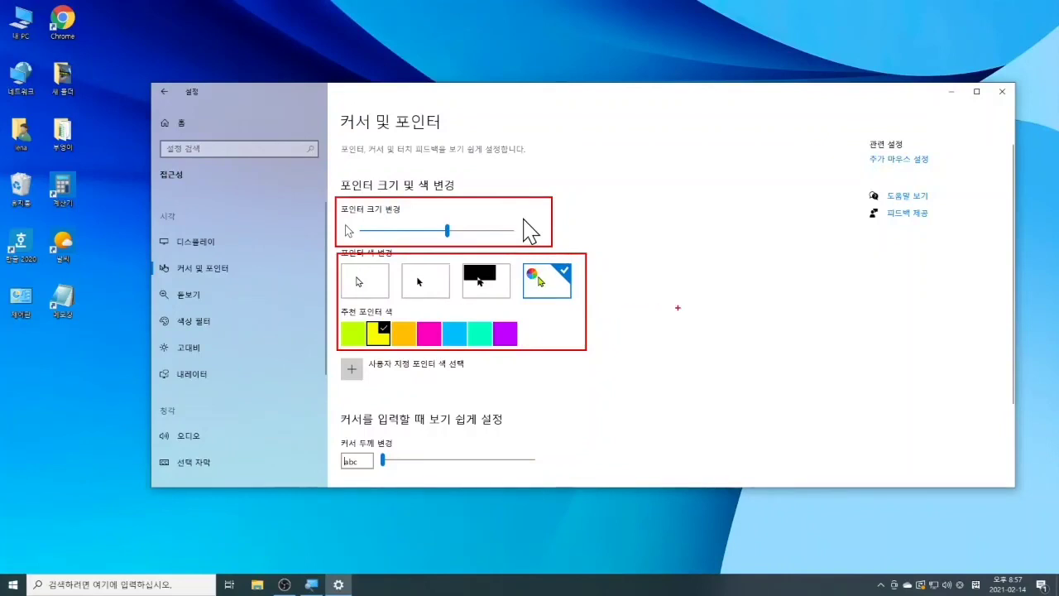
{"action": "key", "text": "Escape"}
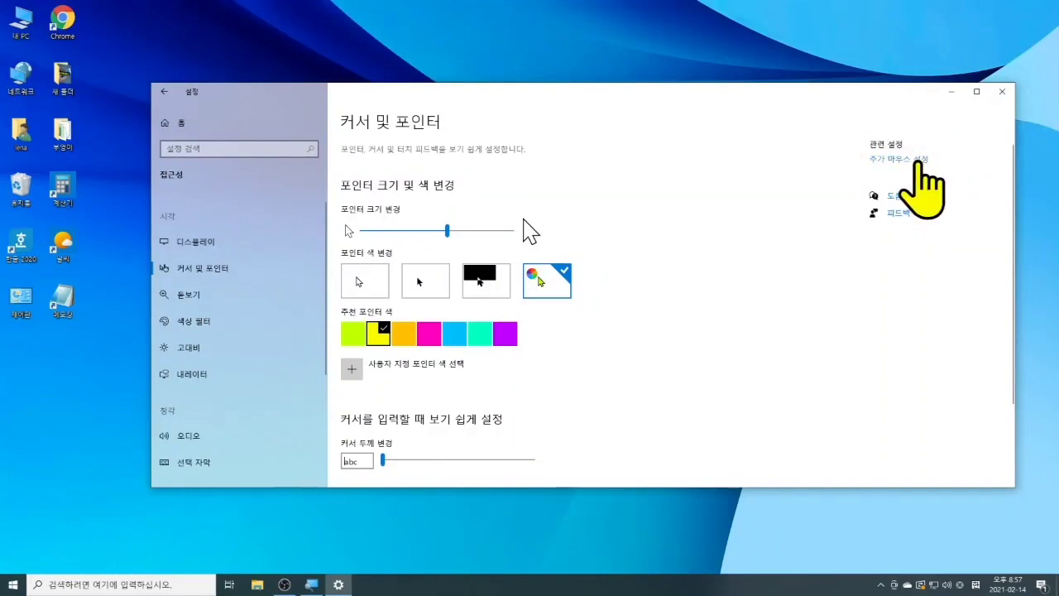
Open the 마우스 속성 dialog via 추가 마우스 설정 and 추가 마우스 옵션, and mark its page names and double-click speed slider in red.
{"action": "left_click", "coordinate": [909, 159]}
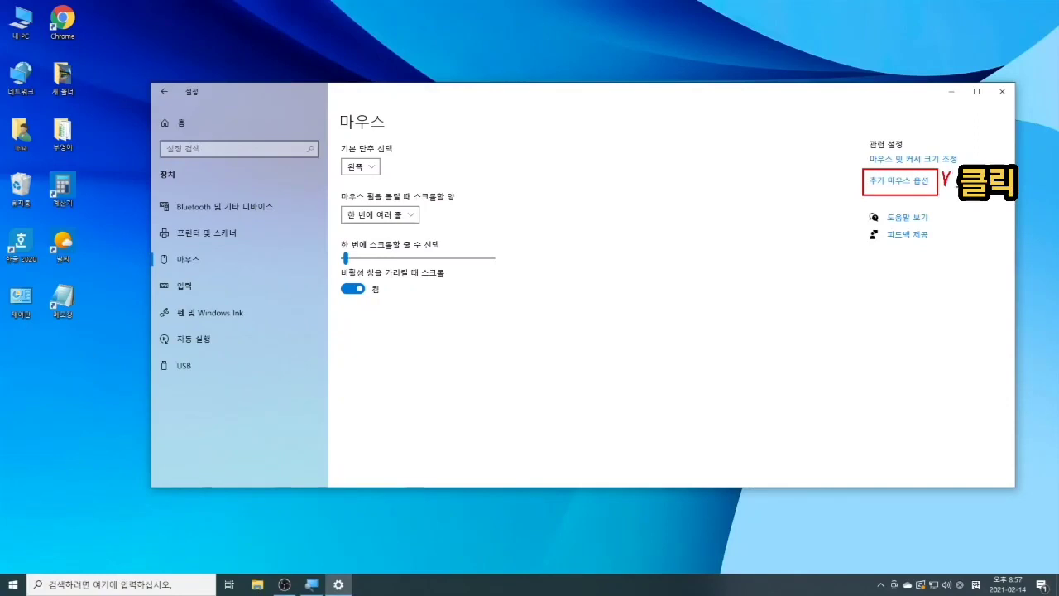
{"action": "left_click", "coordinate": [902, 182]}
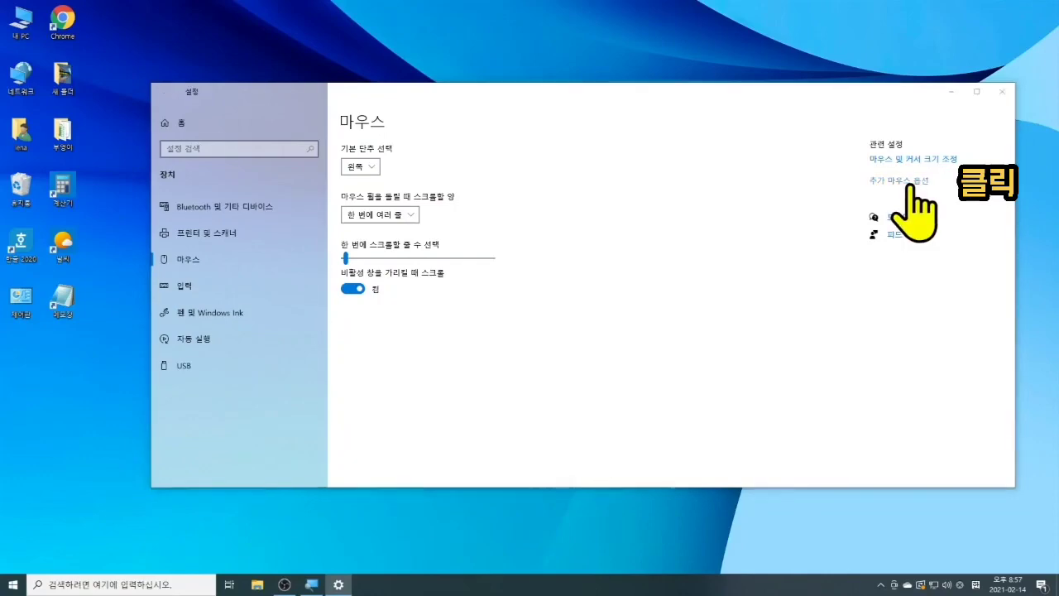
{"action": "left_click_drag", "start_coordinate": [280, 101], "coordinate": [594, 176]}
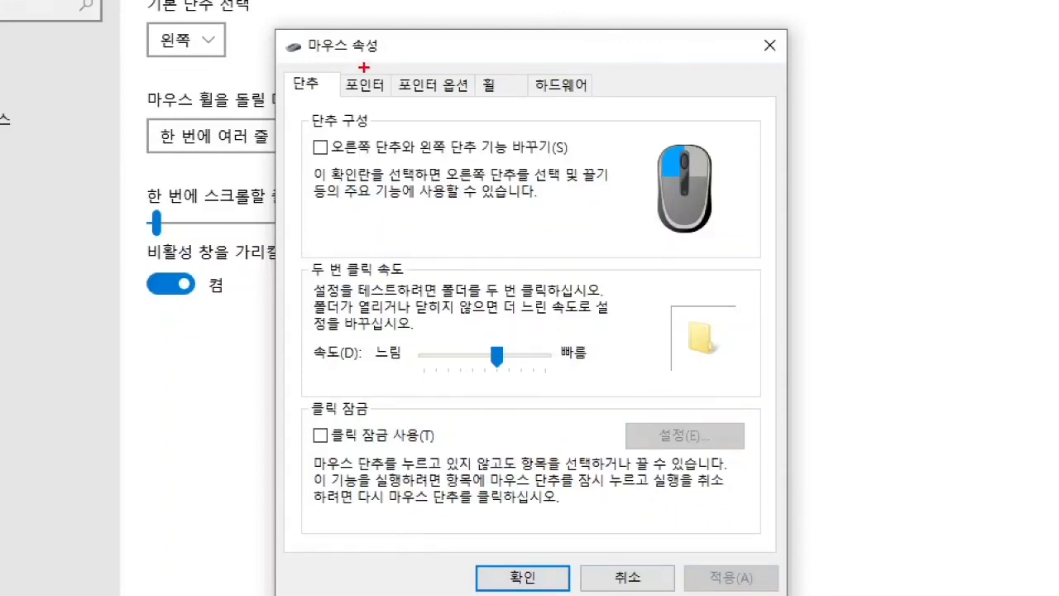
{"action": "left_click_drag", "start_coordinate": [363, 69], "coordinate": [571, 62]}
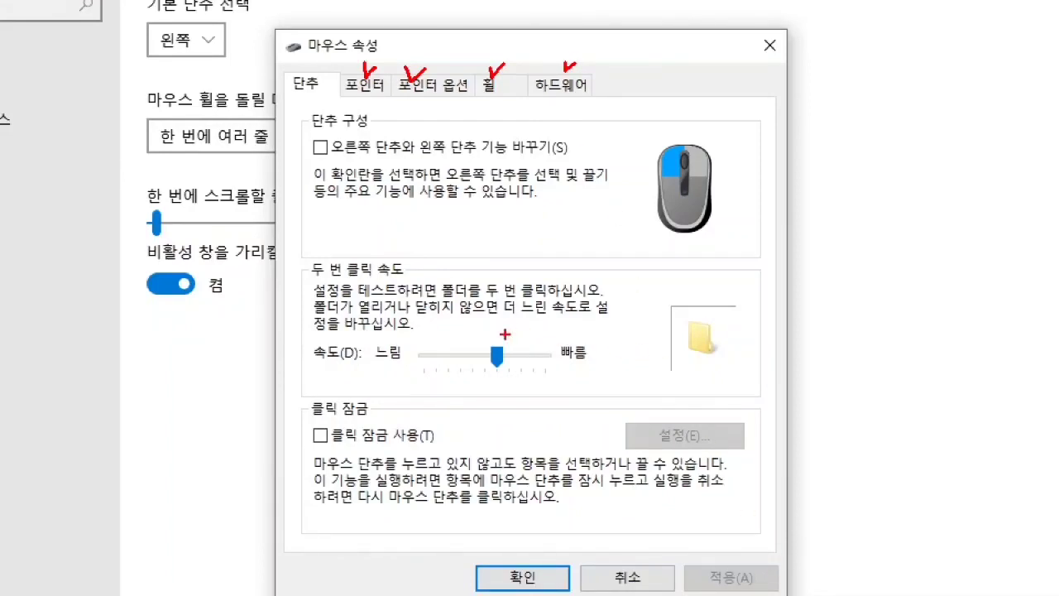
{"action": "mouse_move", "coordinate": [503, 368]}
{"action": "left_mouse_down"}
{"action": "mouse_move", "coordinate": [479, 361]}
{"action": "mouse_move", "coordinate": [515, 332]}
{"action": "mouse_move", "coordinate": [513, 387]}
{"action": "left_mouse_up"}
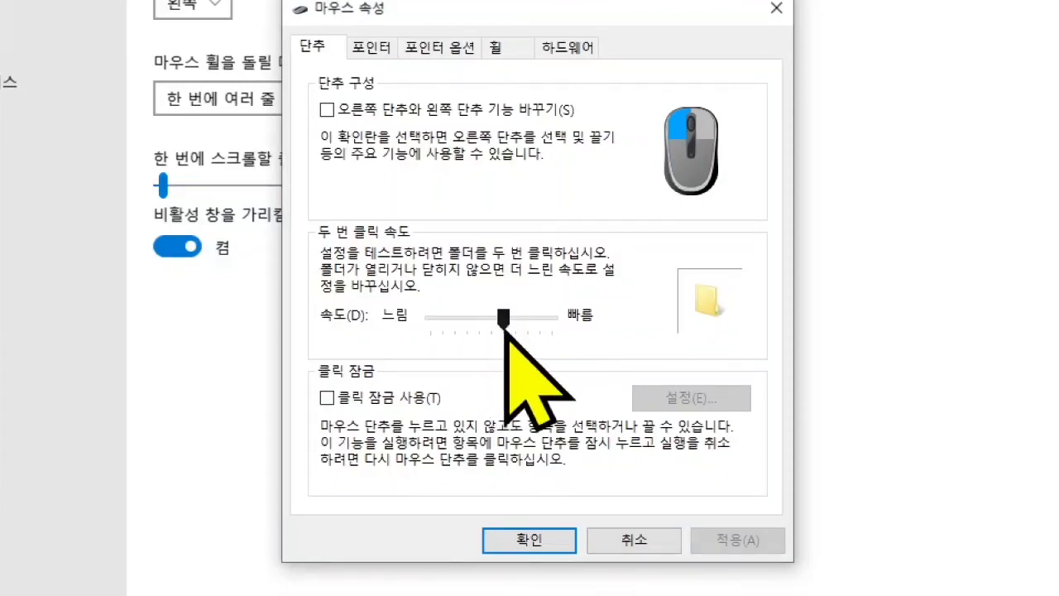
Set the double-click speed to the slowest setting and test it repeatedly on the sample folder.
{"action": "left_click_drag", "start_coordinate": [504, 328], "coordinate": [430, 327]}
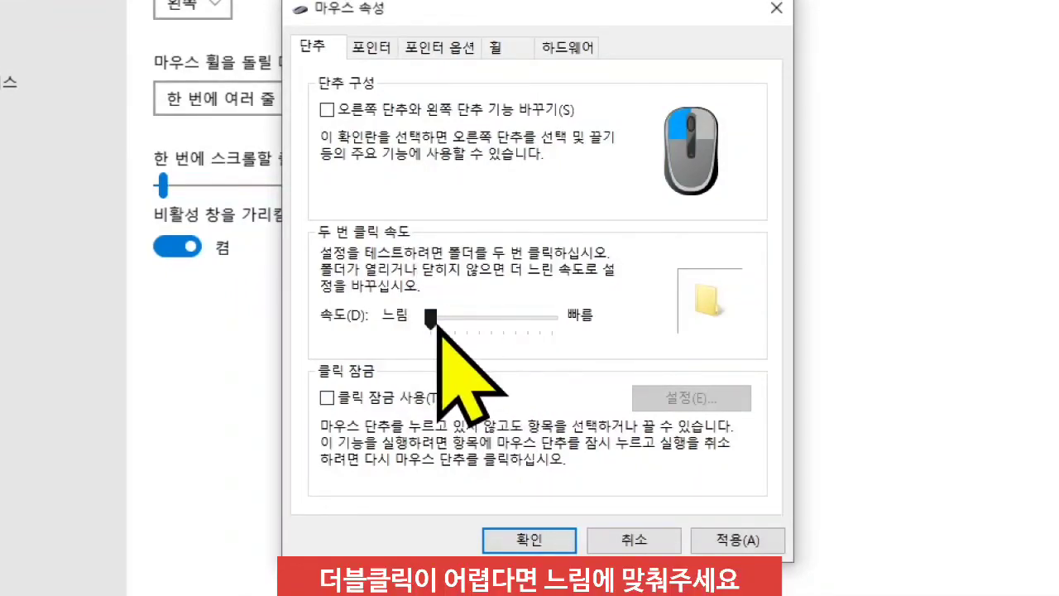
{"action": "double_click", "coordinate": [706, 306]}
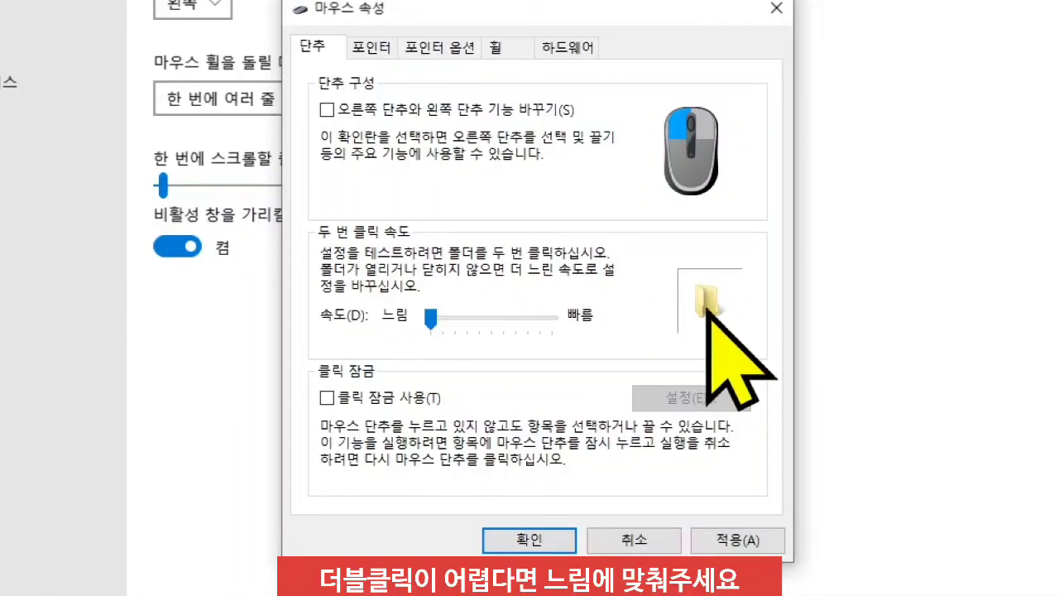
{"action": "double_click", "coordinate": [699, 311]}
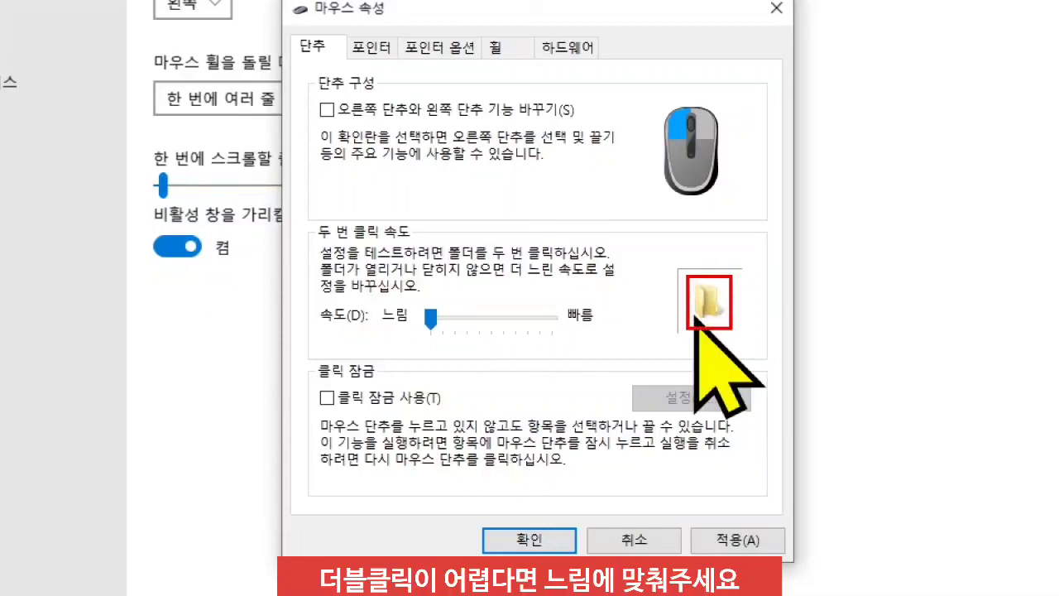
{"action": "double_click", "coordinate": [714, 313]}
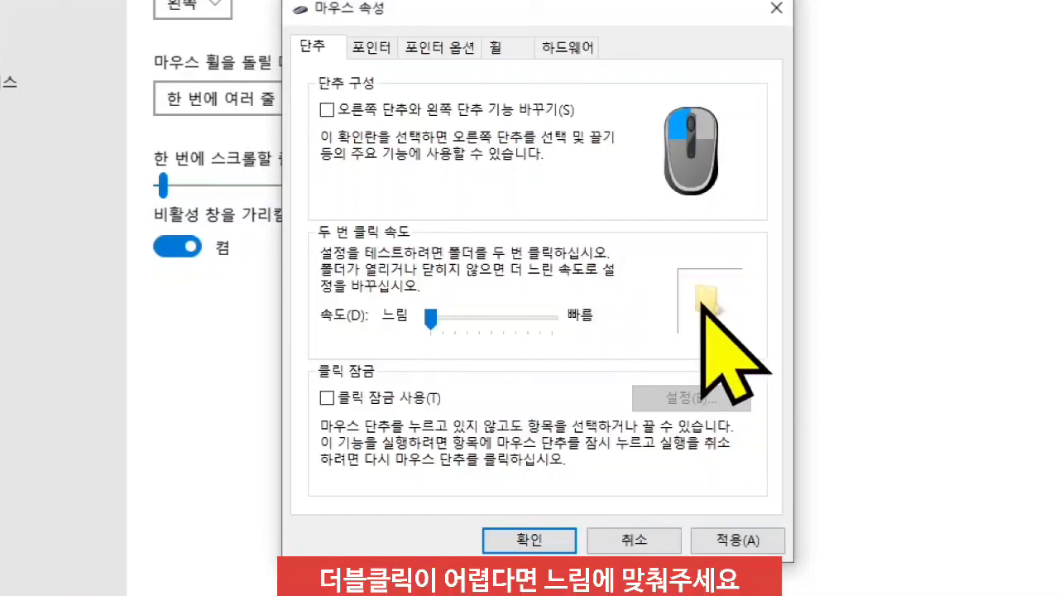
{"action": "double_click", "coordinate": [718, 327]}
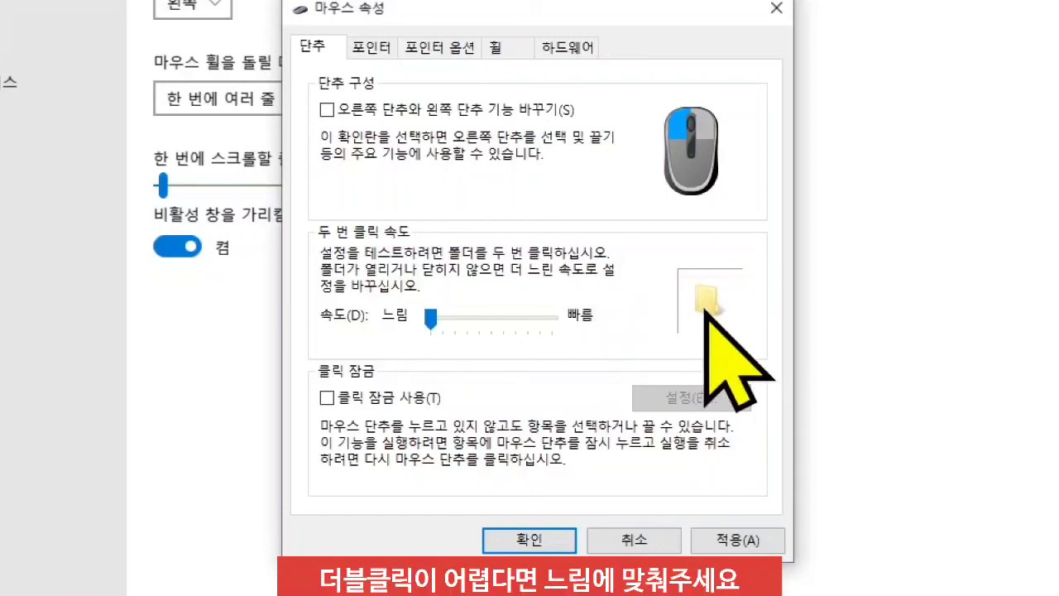
{"action": "double_click", "coordinate": [706, 308]}
{"action": "double_click", "coordinate": [705, 312]}
{"action": "double_click", "coordinate": [705, 312]}
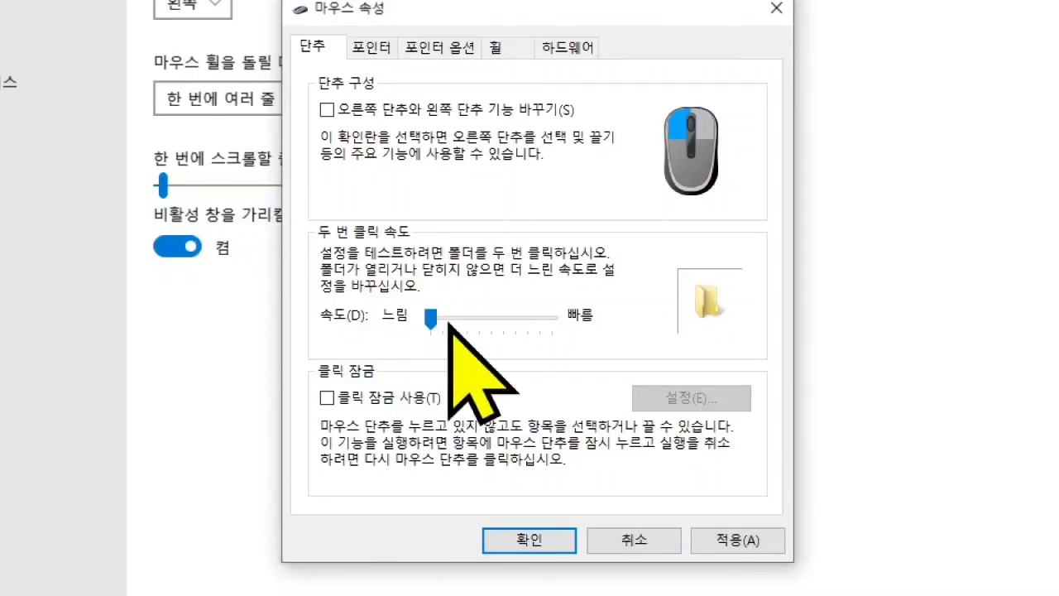
Try the fastest double-click speed on the sample folder, and set the speed to the middle of the range.
{"action": "left_click_drag", "start_coordinate": [439, 323], "coordinate": [561, 332]}
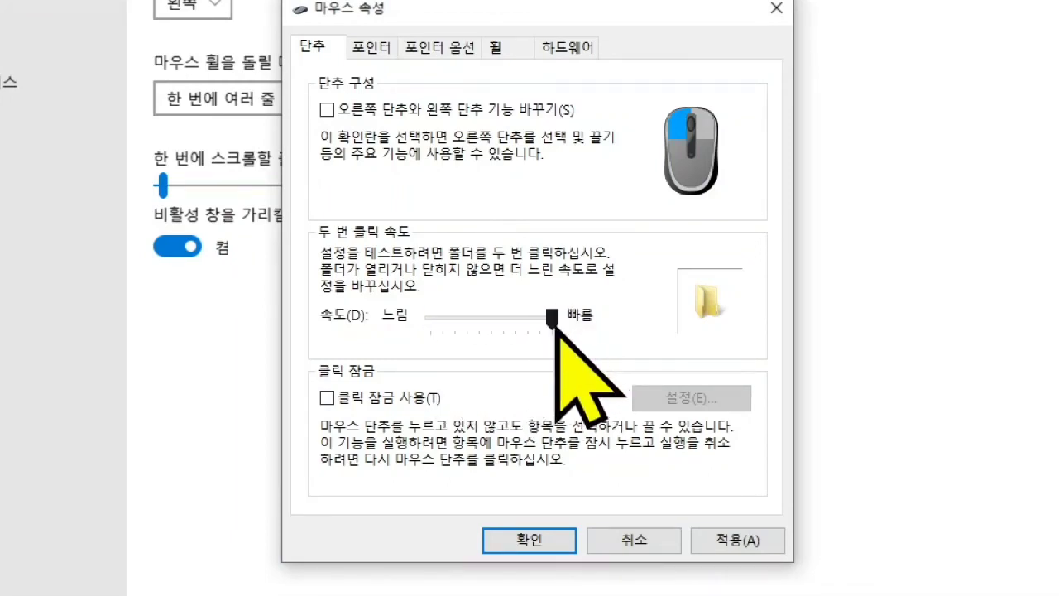
{"action": "double_click", "coordinate": [706, 303]}
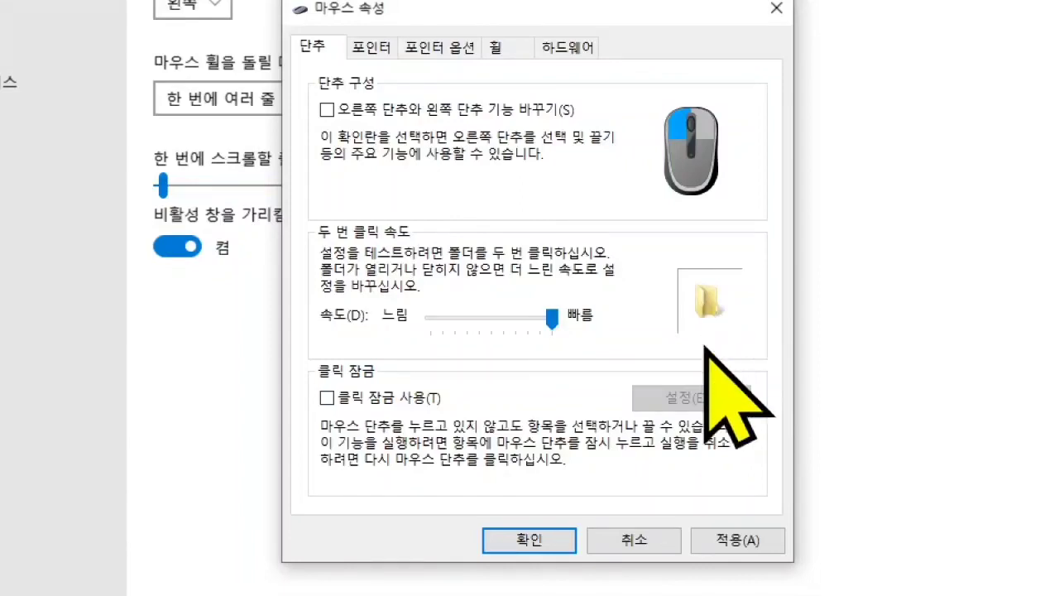
{"action": "double_click", "coordinate": [707, 304]}
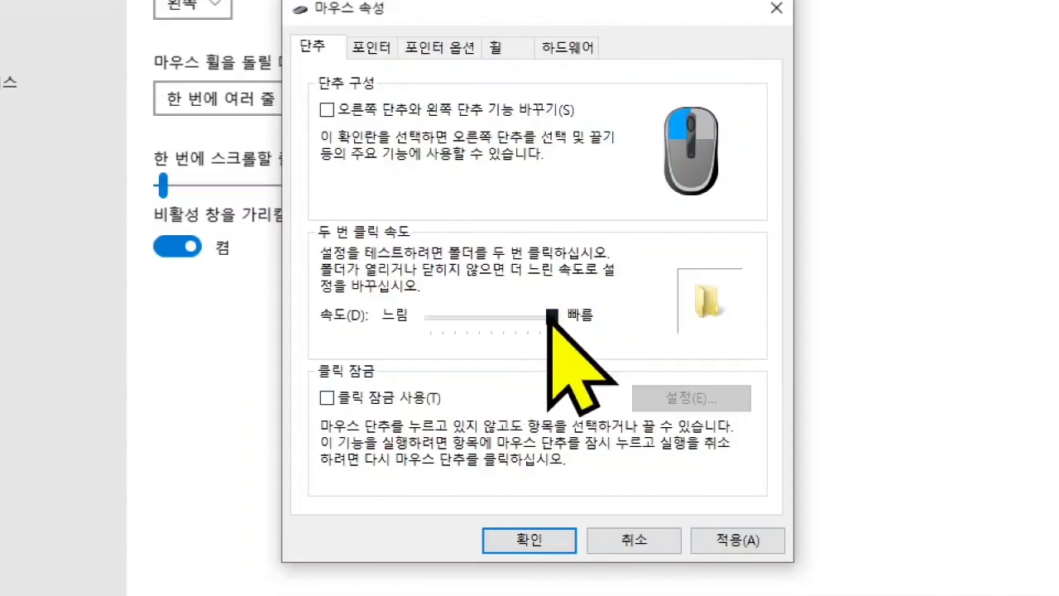
{"action": "left_click_drag", "start_coordinate": [548, 319], "coordinate": [497, 341]}
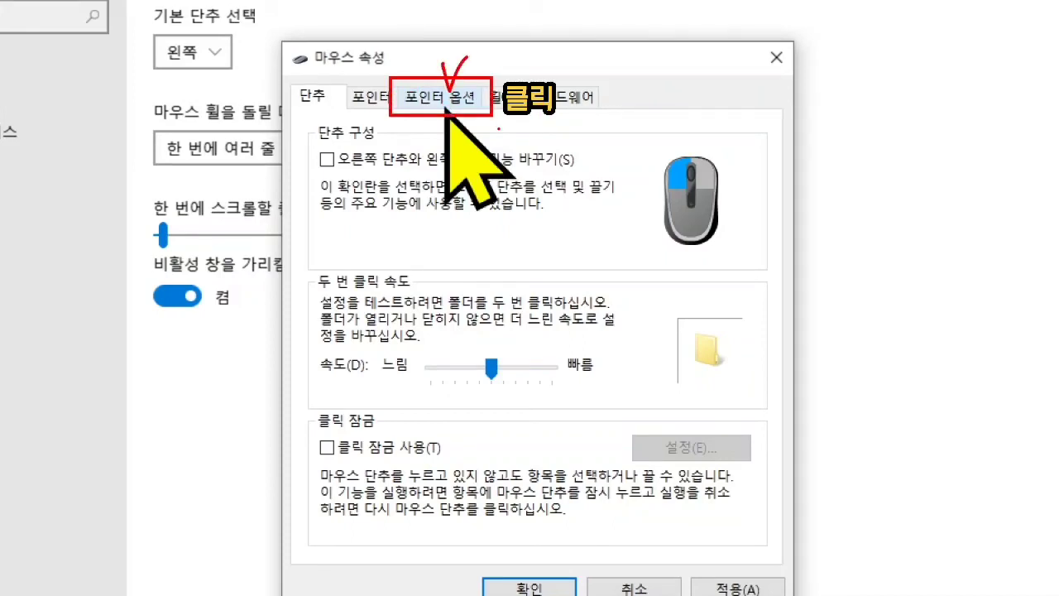
Turn on <Ctrl> 키를 누르면 포인터 위치 표시 in the 포인터 옵션 settings.
{"action": "left_click", "coordinate": [440, 97]}
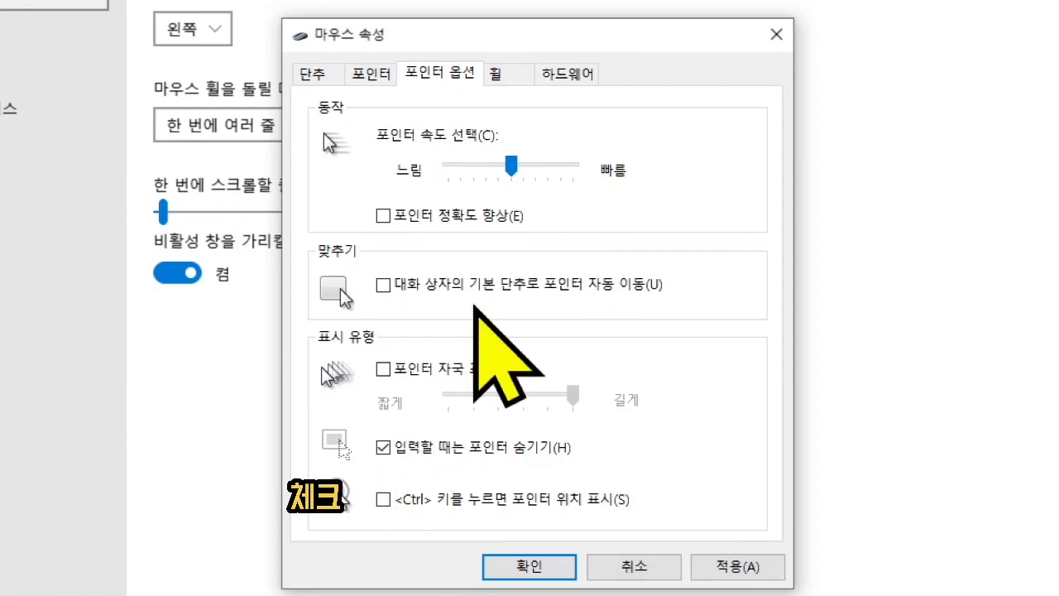
{"action": "left_click", "coordinate": [384, 500]}
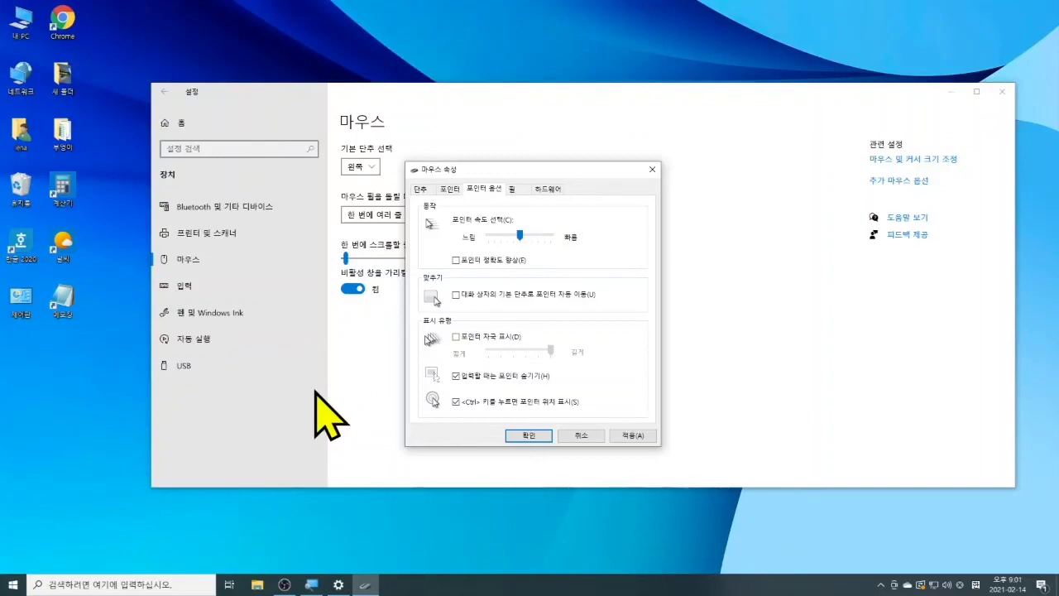
Test the Ctrl pointer locator repeatedly with the pointer resting at different places on the desktop.
{"action": "key", "text": "ctrl"}
{"action": "key", "text": "ctrl"}
{"action": "key", "text": "ctrl"}
{"action": "key", "text": "ctrl"}
{"action": "key", "text": "ctrl"}
{"action": "key", "text": "ctrl"}
{"action": "key", "text": "ctrl"}
{"action": "key", "text": "ctrl"}
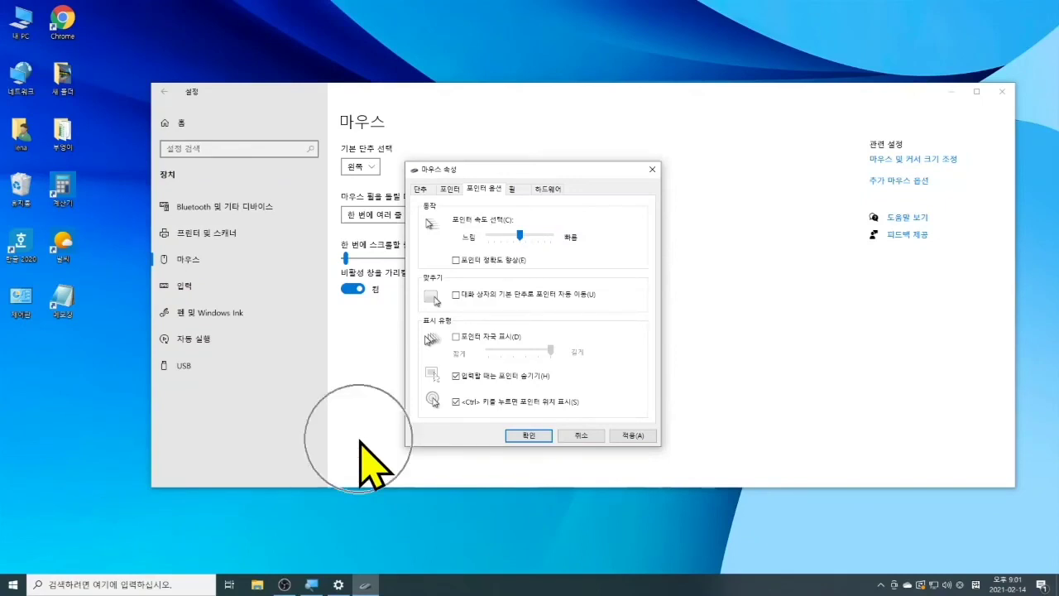
{"action": "key", "text": "ctrl"}
{"action": "key", "text": "ctrl"}
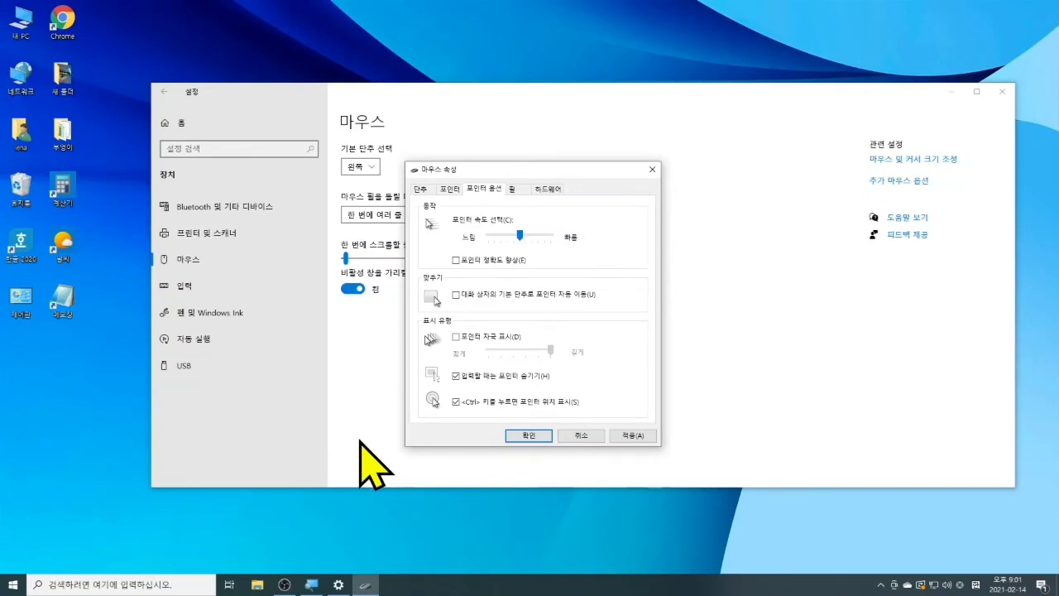
{"action": "key", "text": "ctrl"}
{"action": "key", "text": "ctrl"}
{"action": "key", "text": "ctrl"}
{"action": "key", "text": "ctrl"}
{"action": "key", "text": "ctrl"}
{"action": "key", "text": "ctrl"}
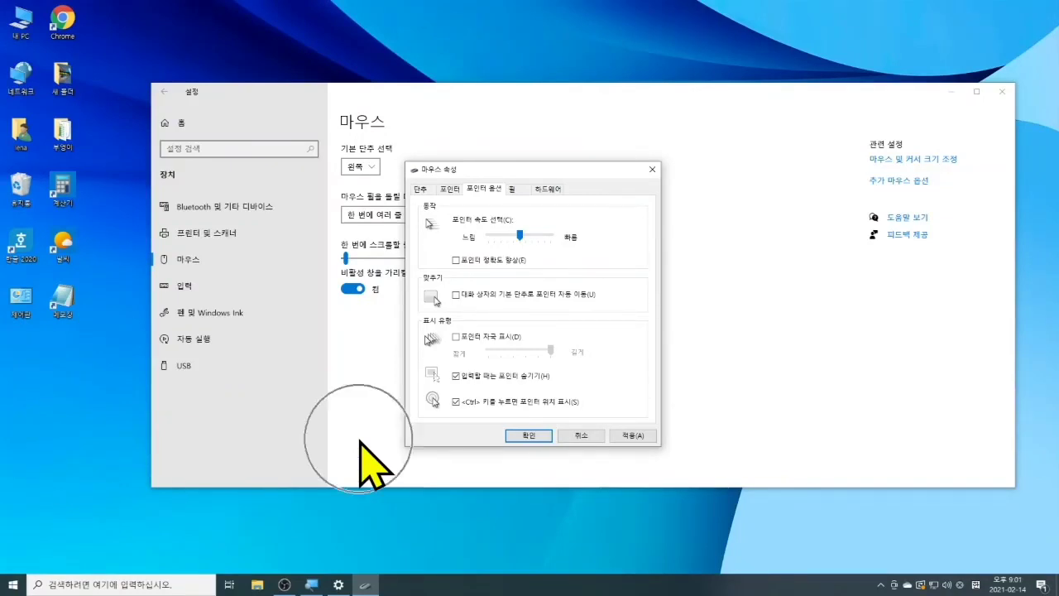
{"action": "key", "text": "ctrl"}
{"action": "key", "text": "ctrl"}
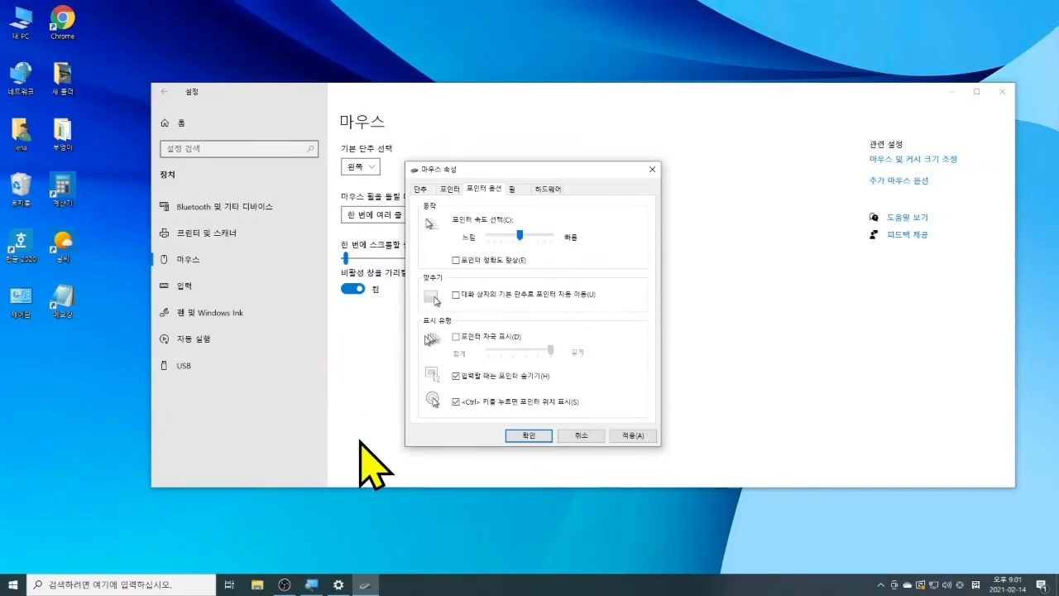
{"action": "key", "text": "ctrl"}
{"action": "key", "text": "ctrl"}
{"action": "key", "text": "ctrl"}
{"action": "key", "text": "ctrl"}
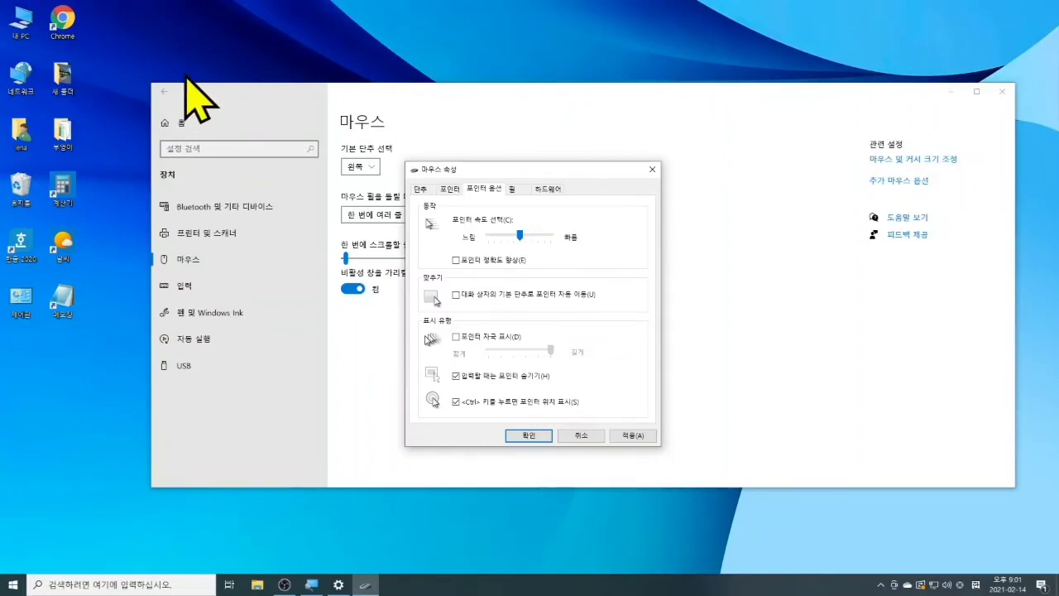
{"action": "key", "text": "ctrl"}
Apply the changed mouse properties and close the 마우스 속성 dialog.
{"action": "left_click", "coordinate": [634, 436]}
{"action": "left_click", "coordinate": [528, 435]}
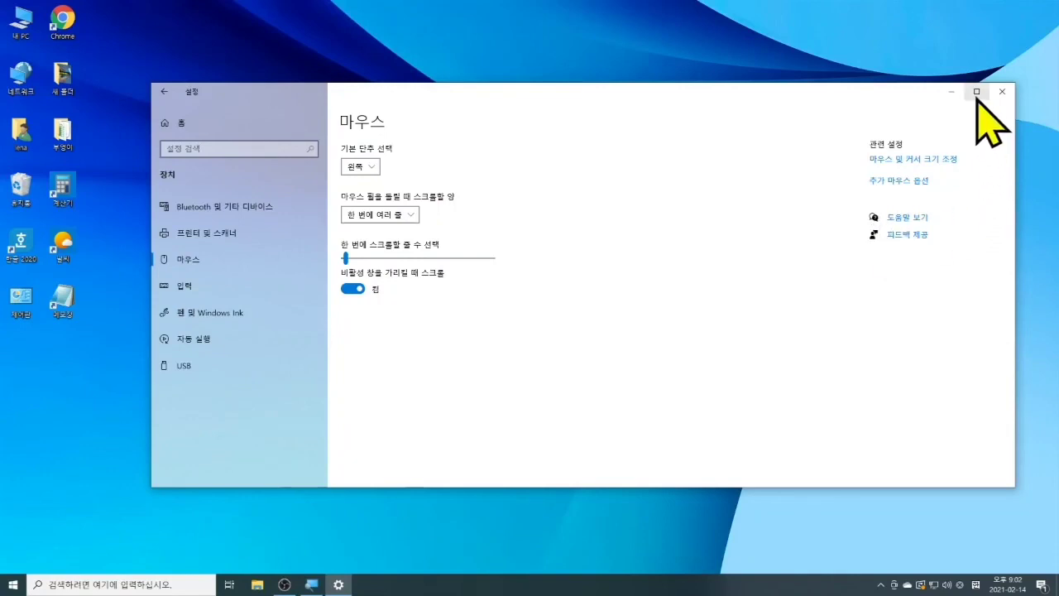
Mark the Settings window's close control with a red rectangle and check mark, clear the annotations, and close Settings.
{"action": "mouse_move", "coordinate": [982, 73]}
{"action": "left_mouse_down"}
{"action": "mouse_move", "coordinate": [1024, 115]}
{"action": "mouse_move", "coordinate": [1021, 66]}
{"action": "left_mouse_up"}
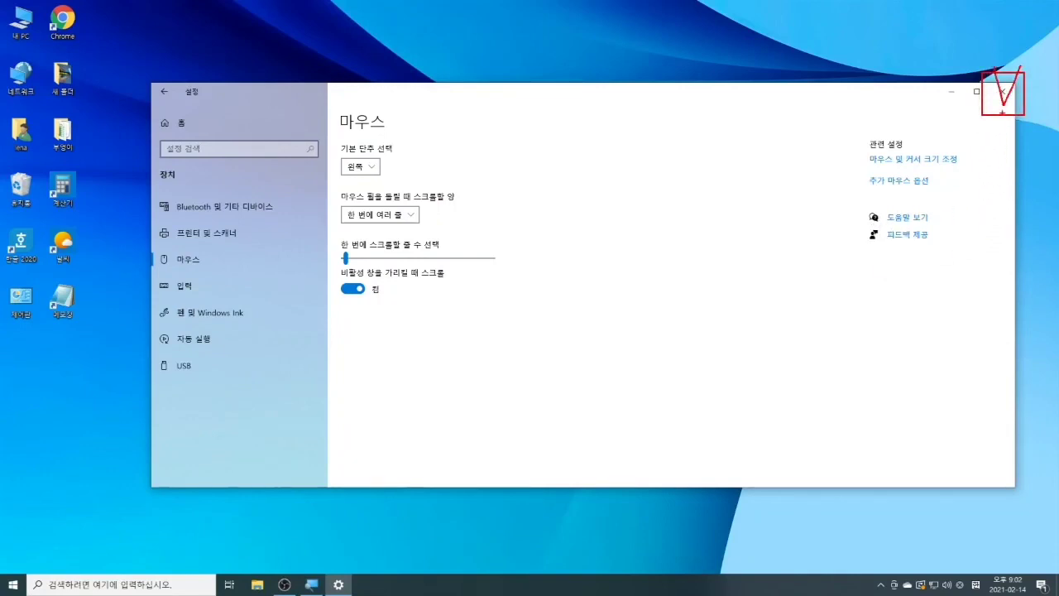
{"action": "key", "text": "Escape"}
{"action": "left_click", "coordinate": [1007, 96]}
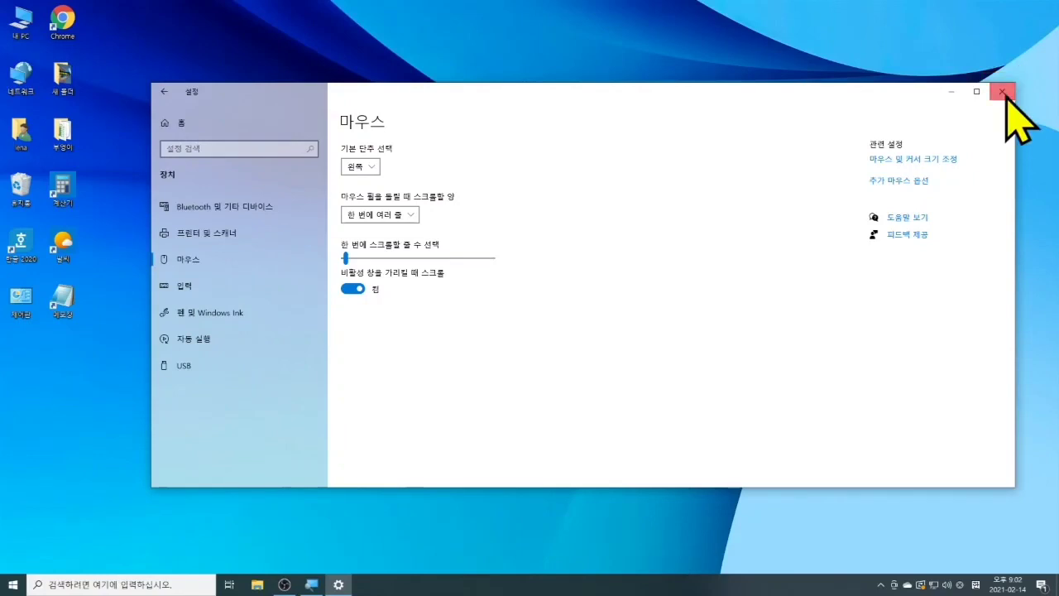